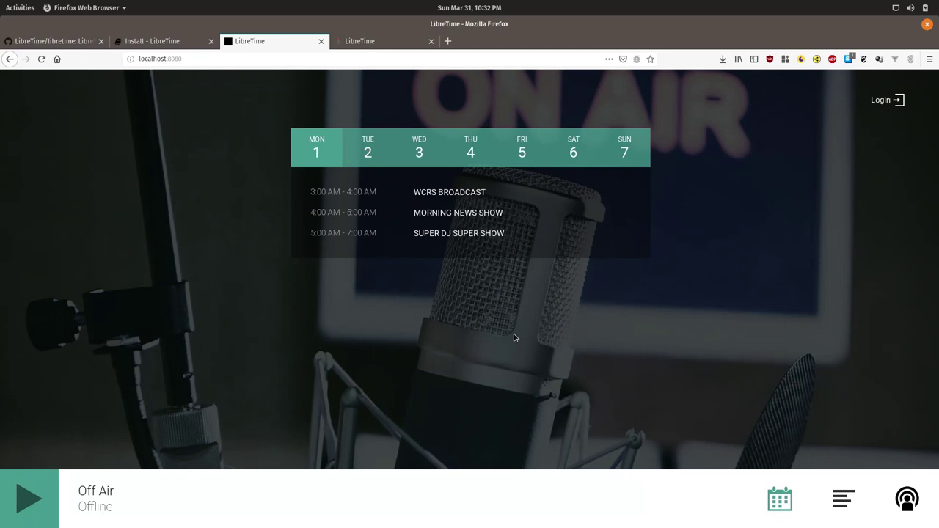
# Log in to LibreTime with the admin account's credentials and open Settings.
pyautogui.click(878, 107)
pyautogui.write('admin')
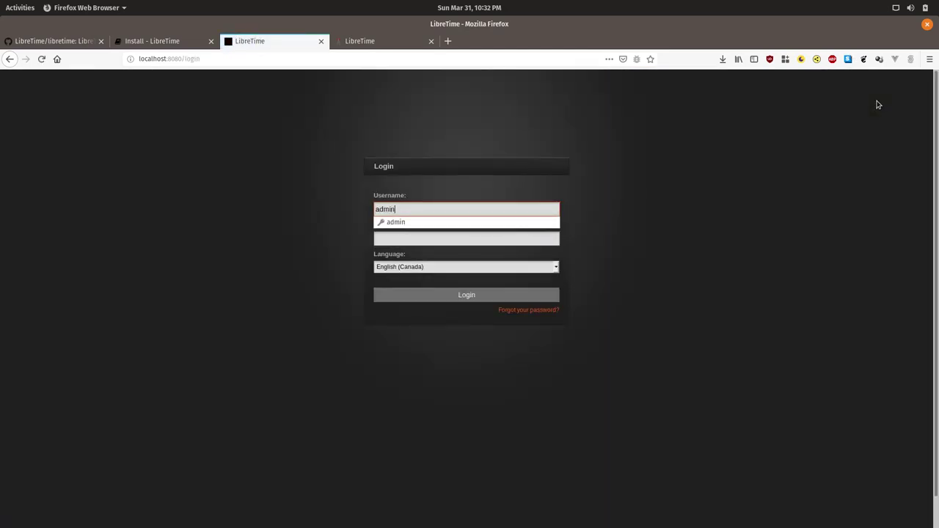
pyautogui.press('Tab')
pyautogui.write('admin')
pyautogui.press('BackSpace')
pyautogui.press('BackSpace')
pyautogui.press('BackSpace')
pyautogui.press('BackSpace')
pyautogui.press('BackSpace')
pyautogui.write('admin')
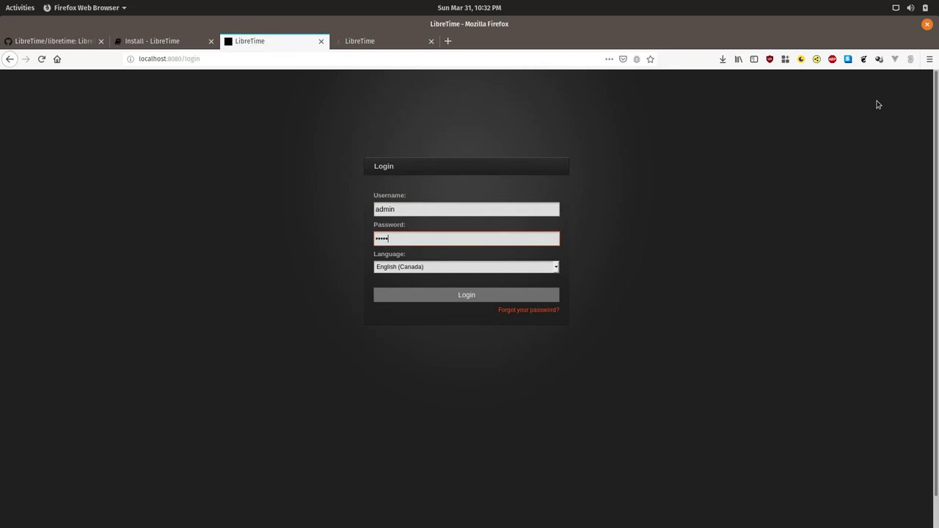
pyautogui.press('Return')
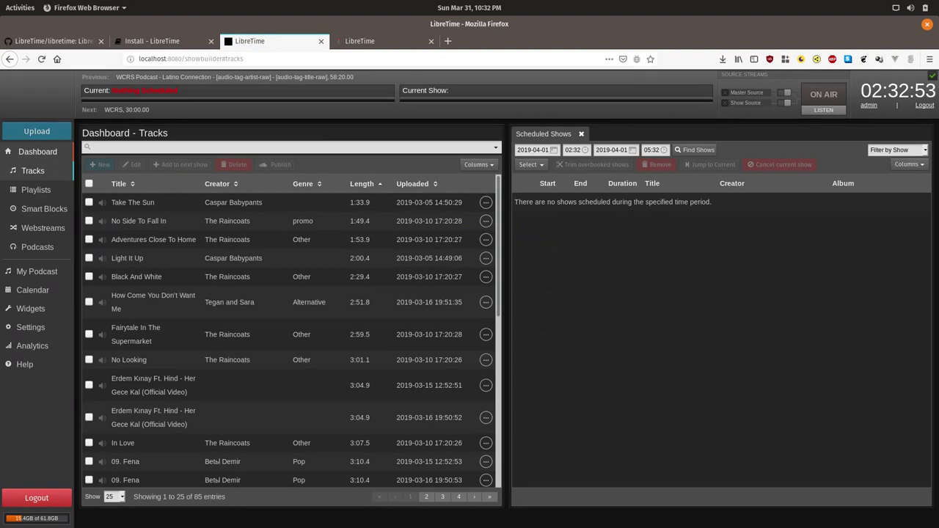
pyautogui.click(30, 328)
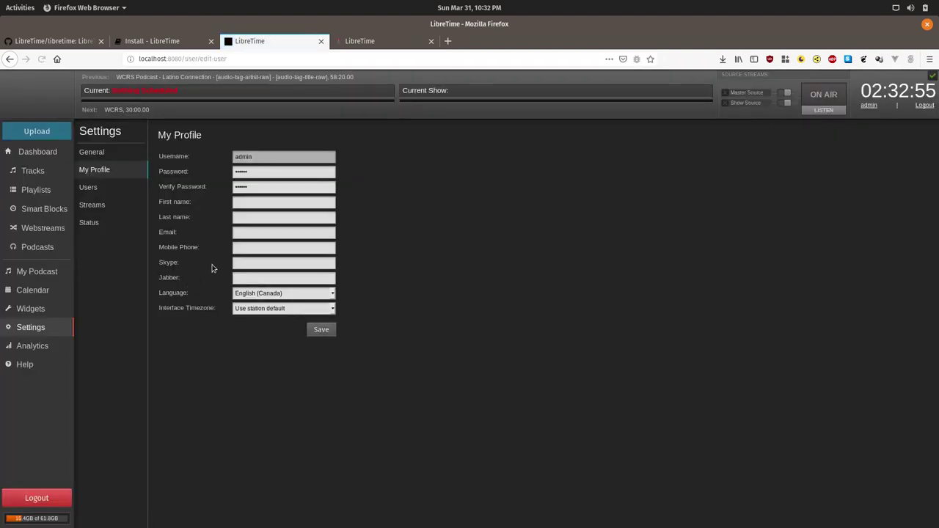
# Enter 'My Station Name' as the Station Name in General settings.
pyautogui.click(97, 156)
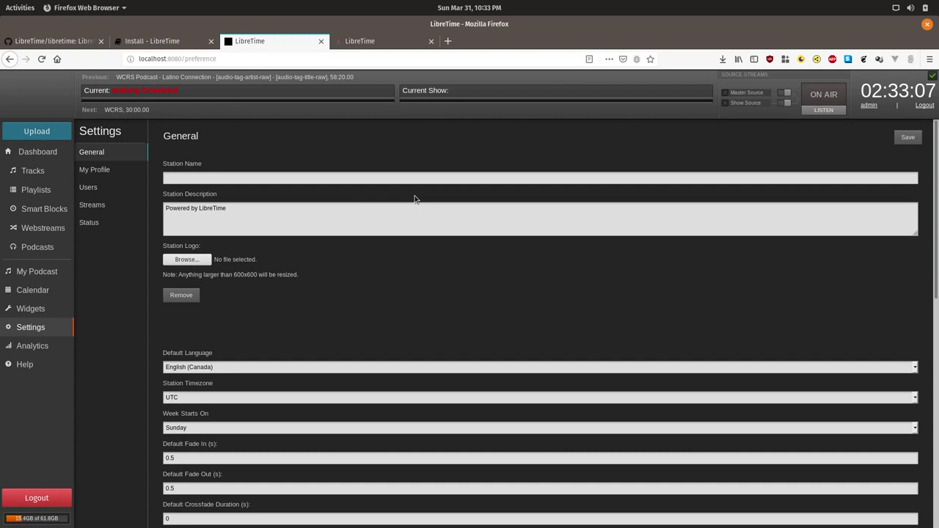
pyautogui.click(247, 181)
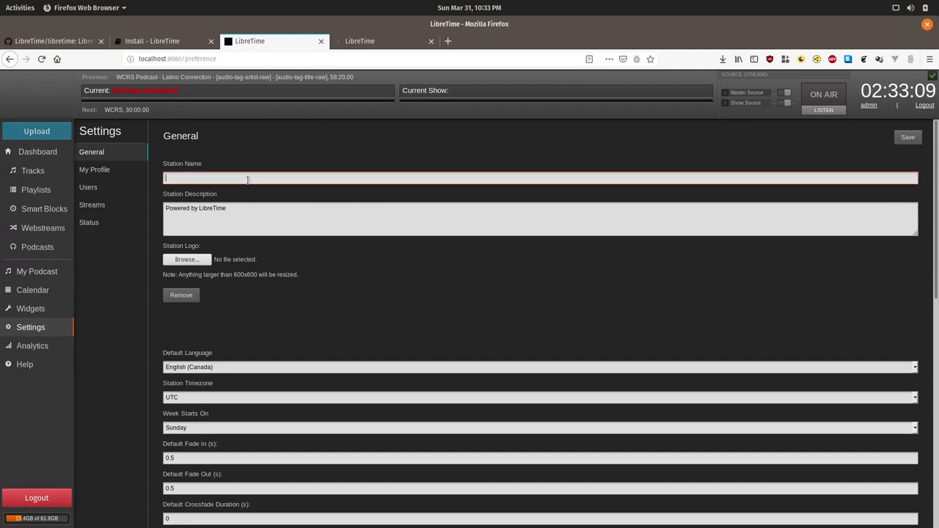
pyautogui.write('My Station Name')
pyautogui.press('Tab')
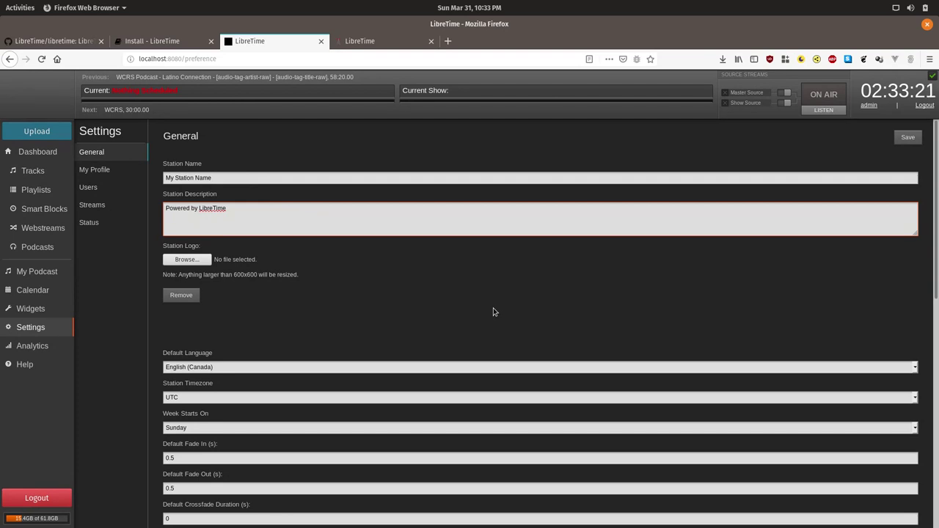
# Scroll to the bottom of the General settings and expand Dangerous Options.
pyautogui.scroll(-2, 493, 309)
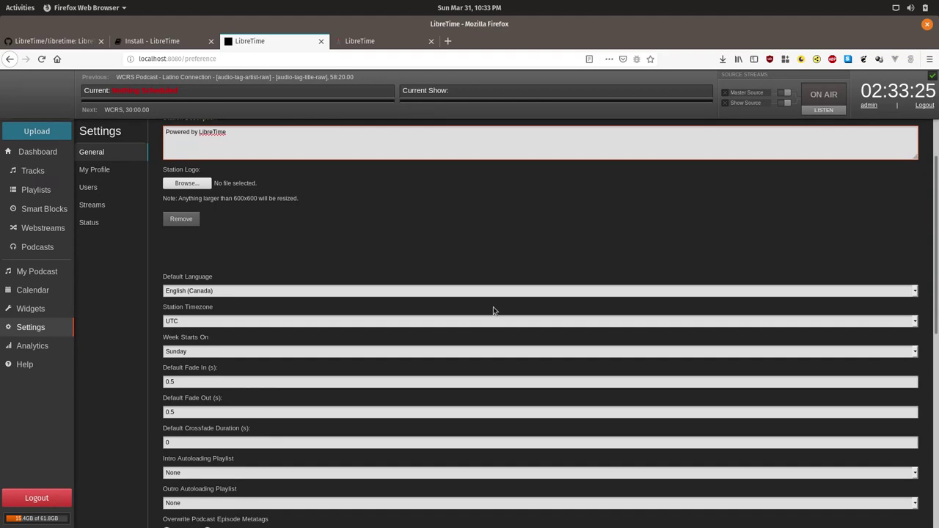
pyautogui.scroll(-2, 493, 307)
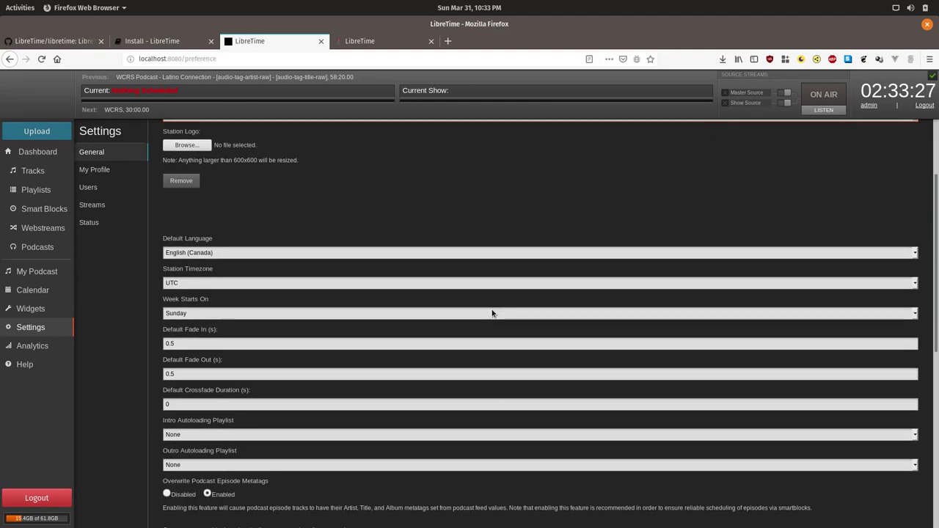
pyautogui.scroll(-6, 491, 309)
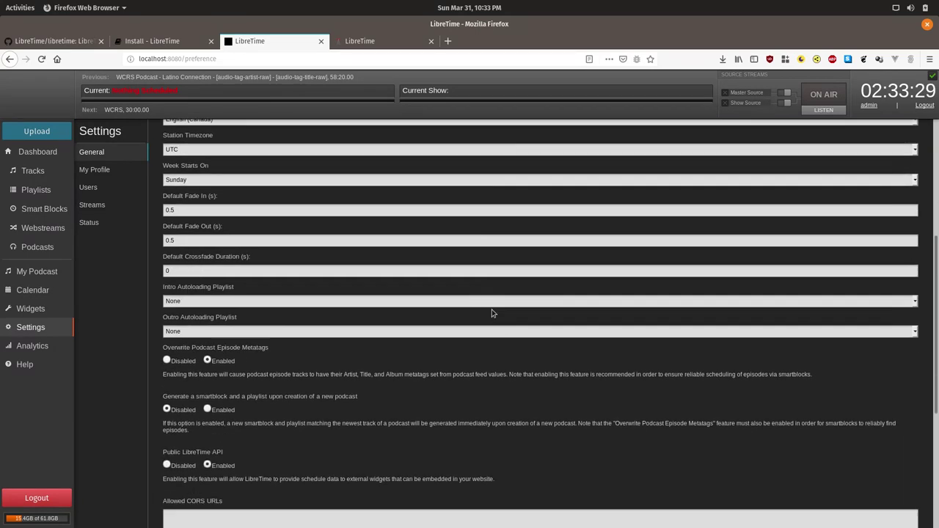
pyautogui.scroll(-3, 493, 312)
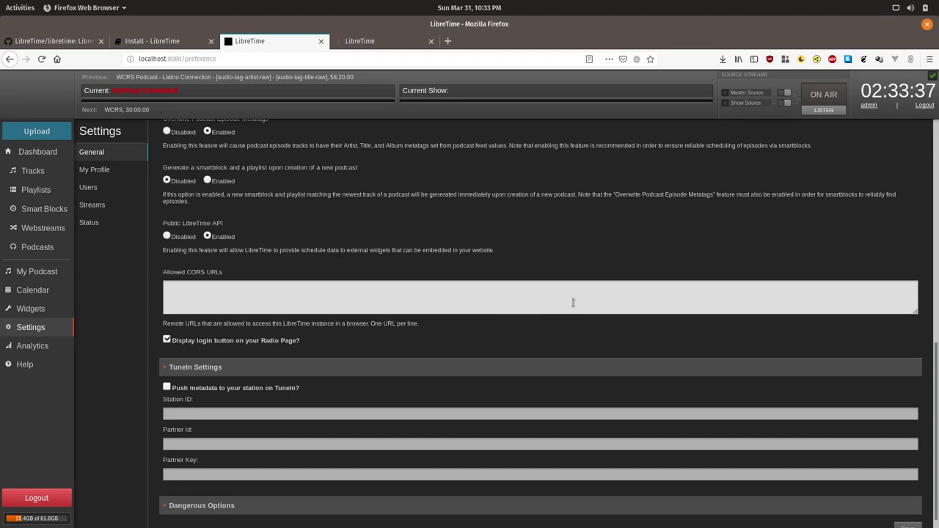
pyautogui.scroll(-1, 419, 360)
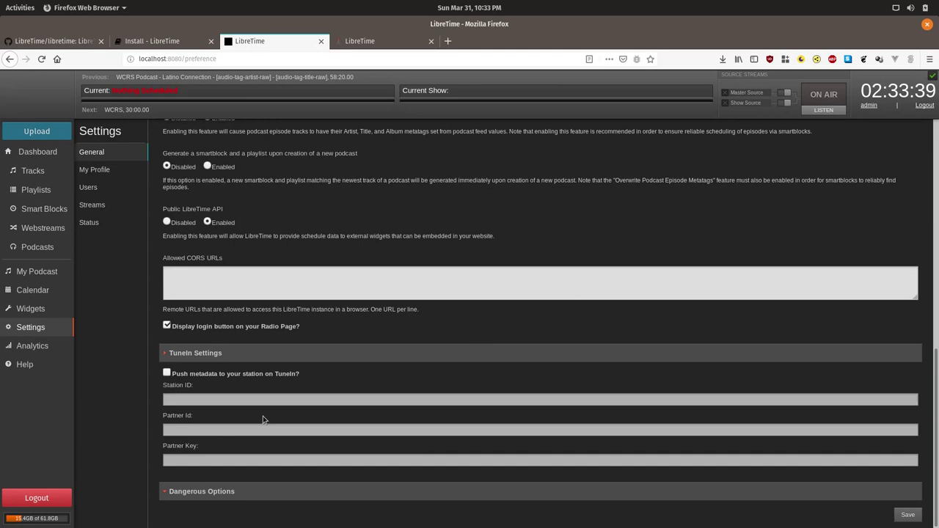
pyautogui.click(183, 494)
pyautogui.scroll(-2, 505, 396)
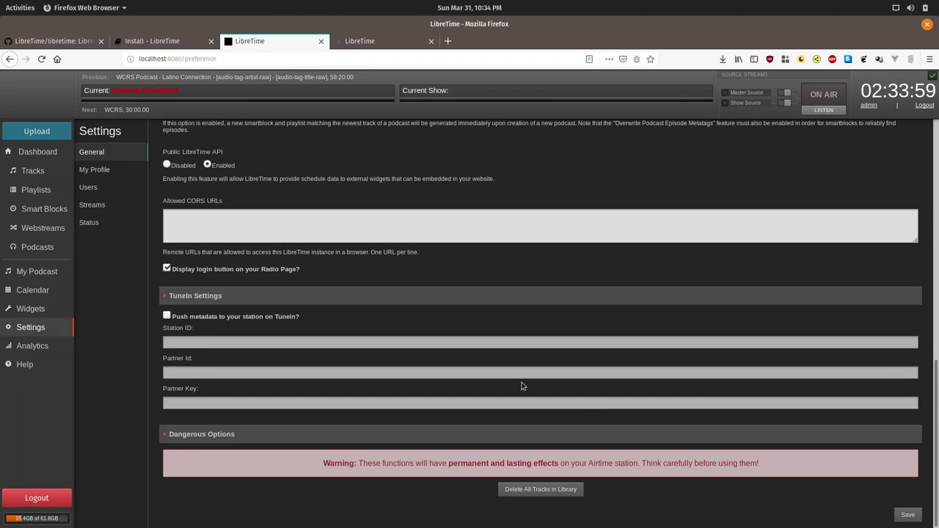
# Start a new user in Manage Users, entering its username and password twice.
pyautogui.click(106, 187)
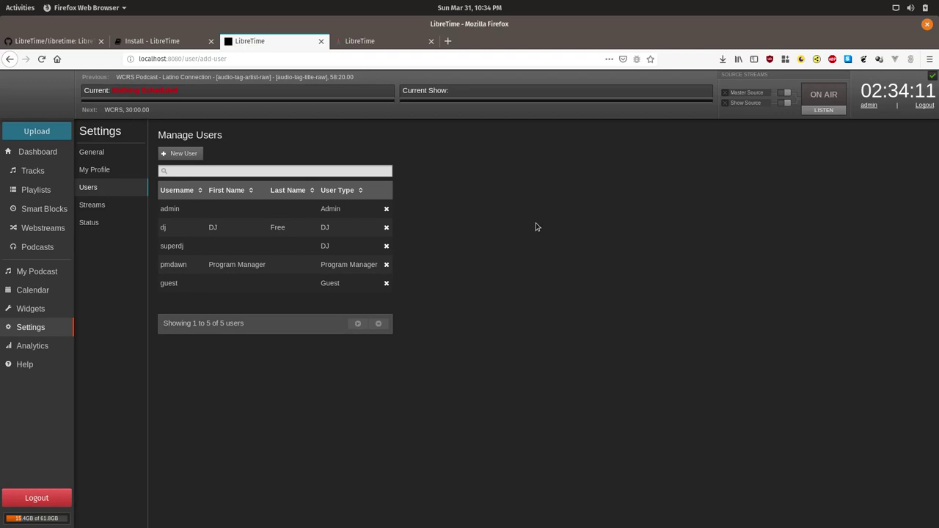
pyautogui.click(191, 154)
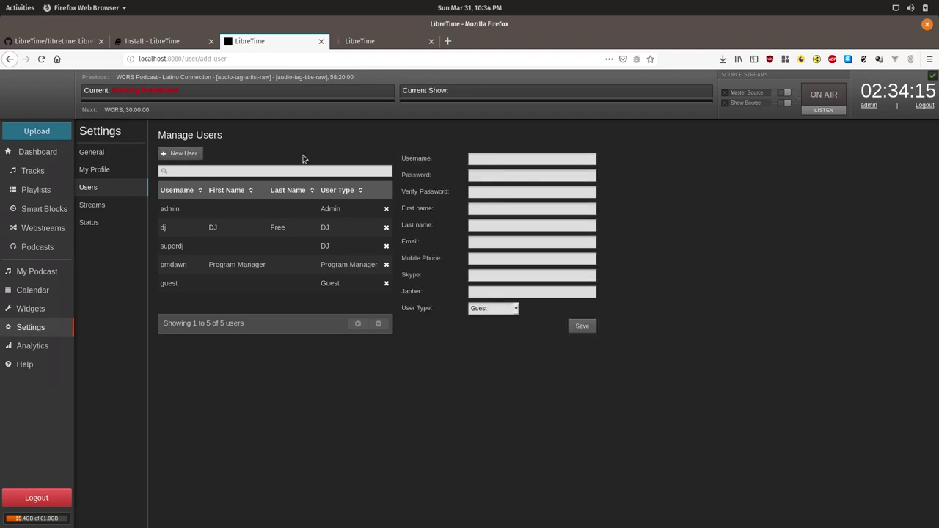
pyautogui.click(480, 162)
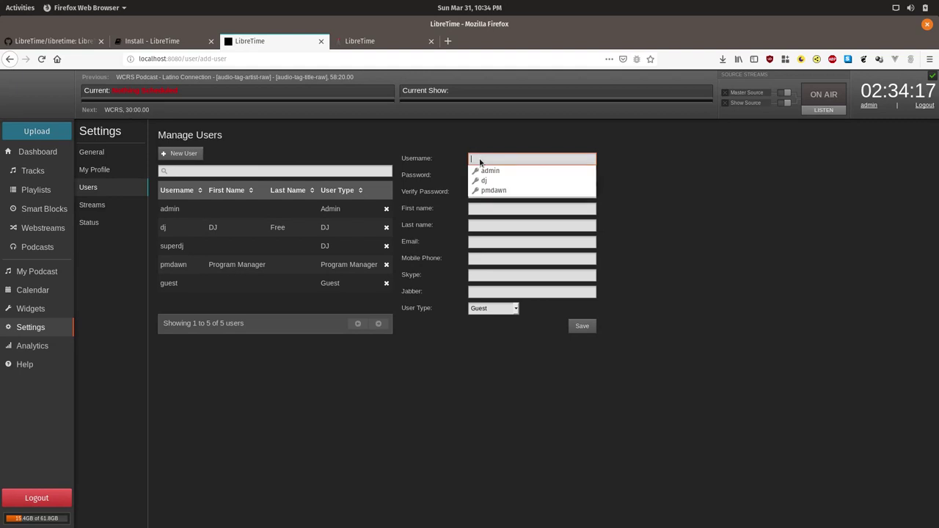
pyautogui.write('larry')
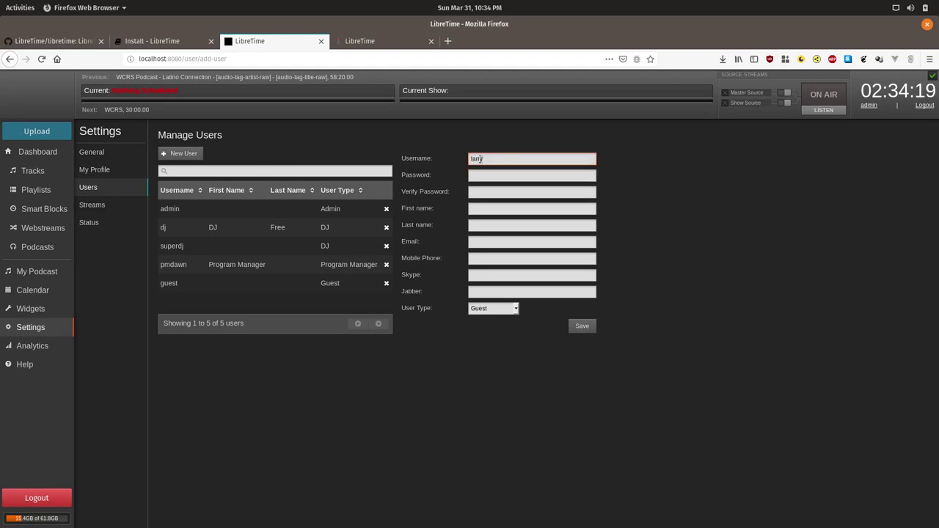
pyautogui.click(490, 176)
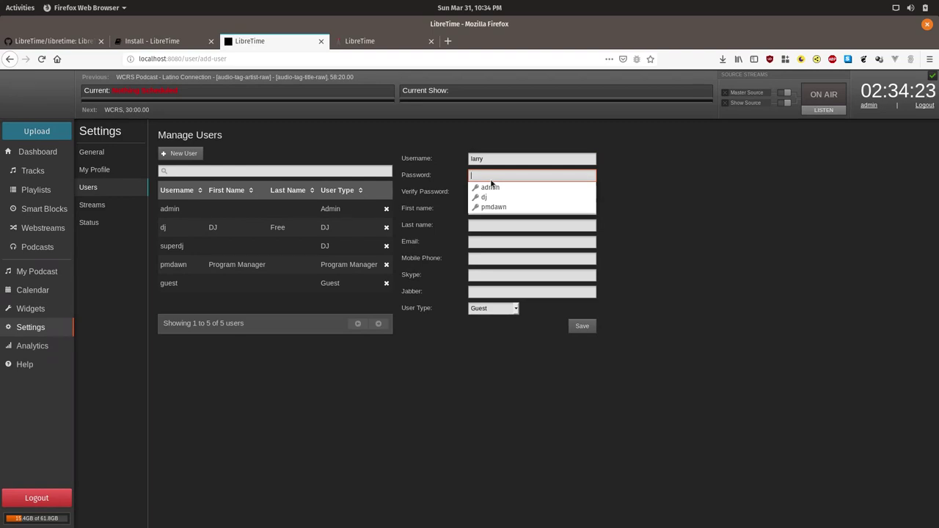
pyautogui.write('pass')
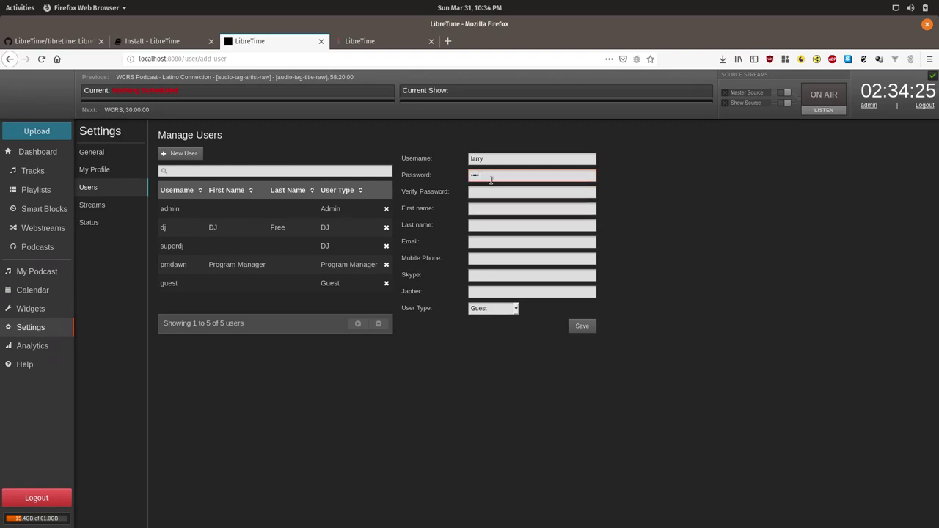
pyautogui.write('word')
pyautogui.press('Tab')
pyautogui.write('pas')
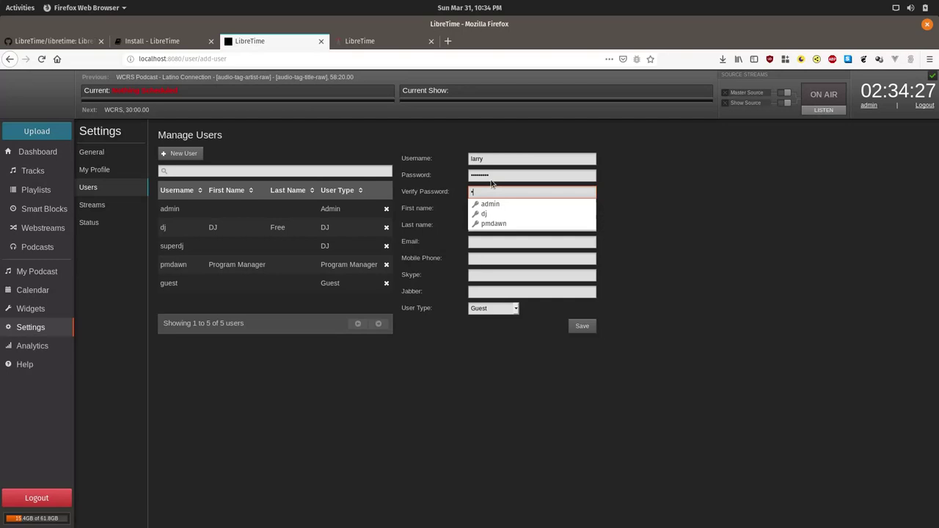
pyautogui.write('sword')
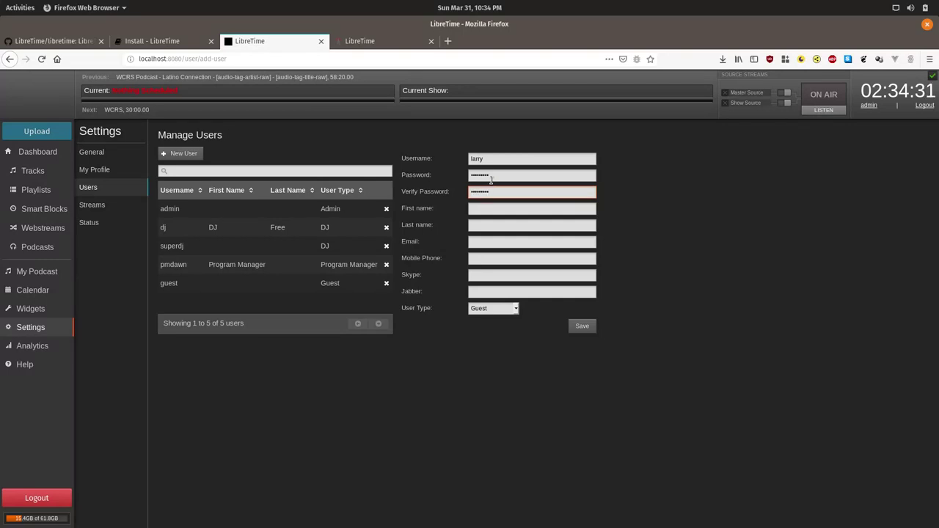
# Fill in the new user's first name, last name and e-mail address.
pyautogui.press('Tab')
pyautogui.write('Larry')
pyautogui.press('Tab')
pyautogui.write('Imaginary')
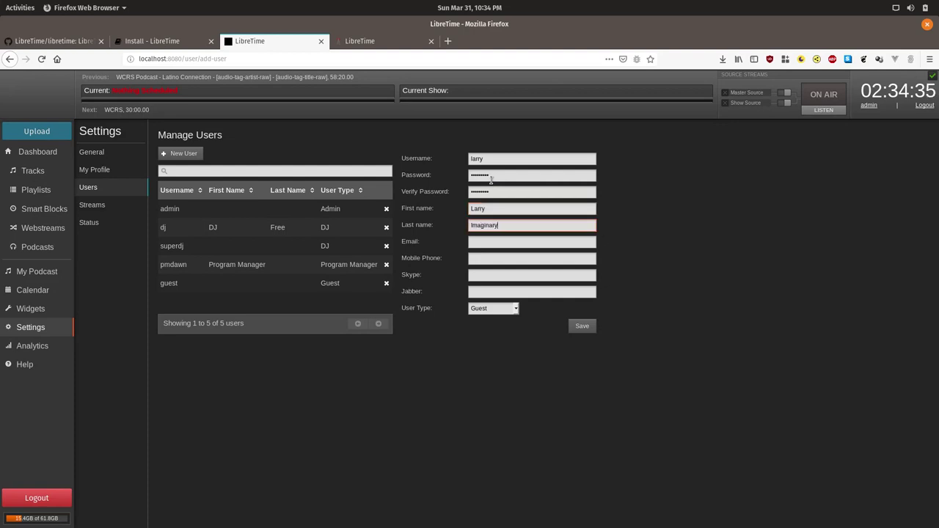
pyautogui.press('Tab')
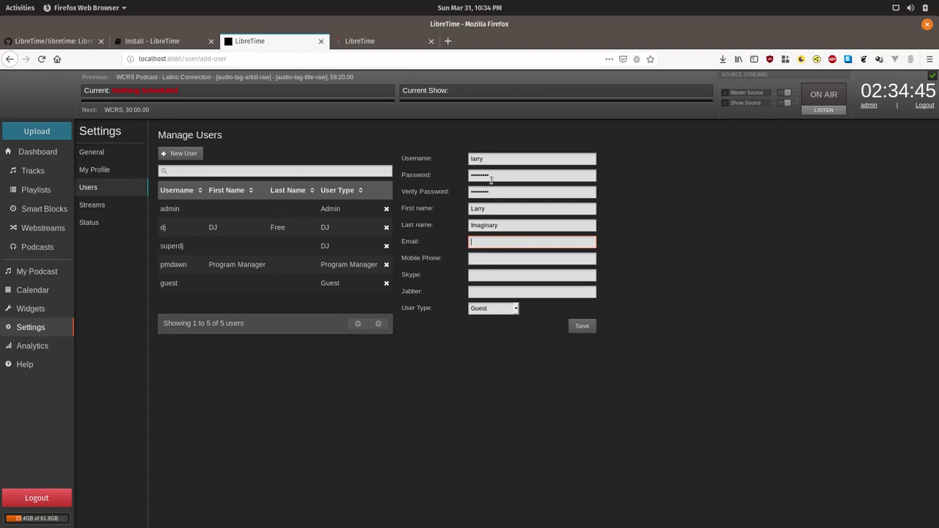
pyautogui.press('Tab')
pyautogui.press('Tab')
pyautogui.press('Tab')
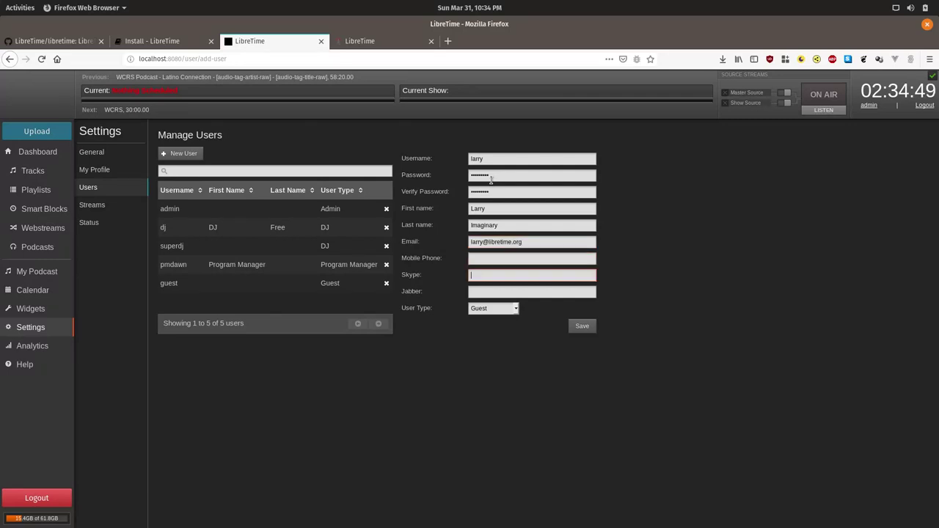
# Set the user type to Program Manager and save the new account.
pyautogui.press('Tab')
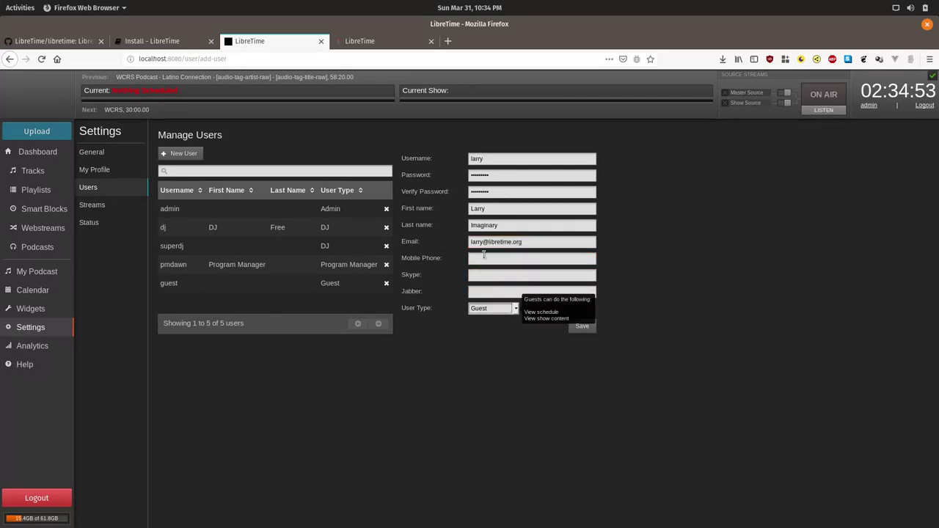
pyautogui.click(499, 307)
pyautogui.click(496, 342)
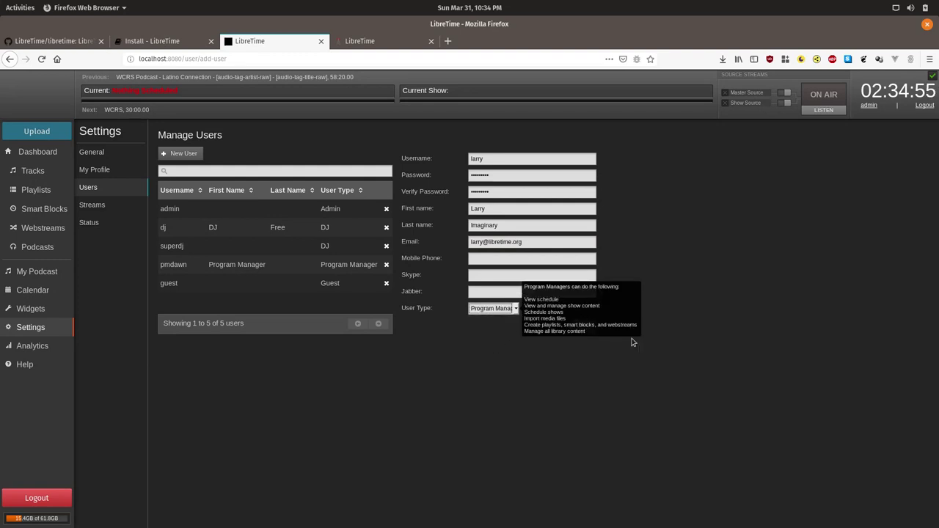
pyautogui.click(658, 342)
pyautogui.click(507, 309)
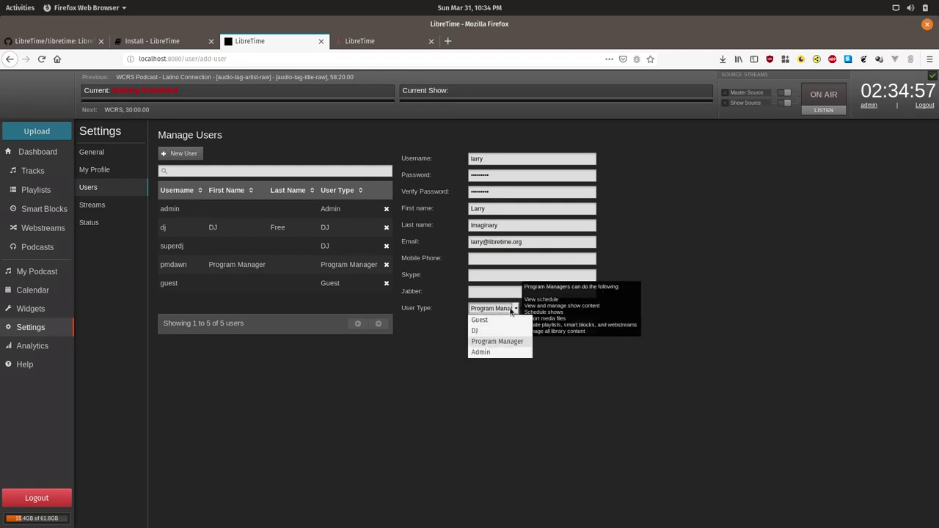
pyautogui.click(508, 309)
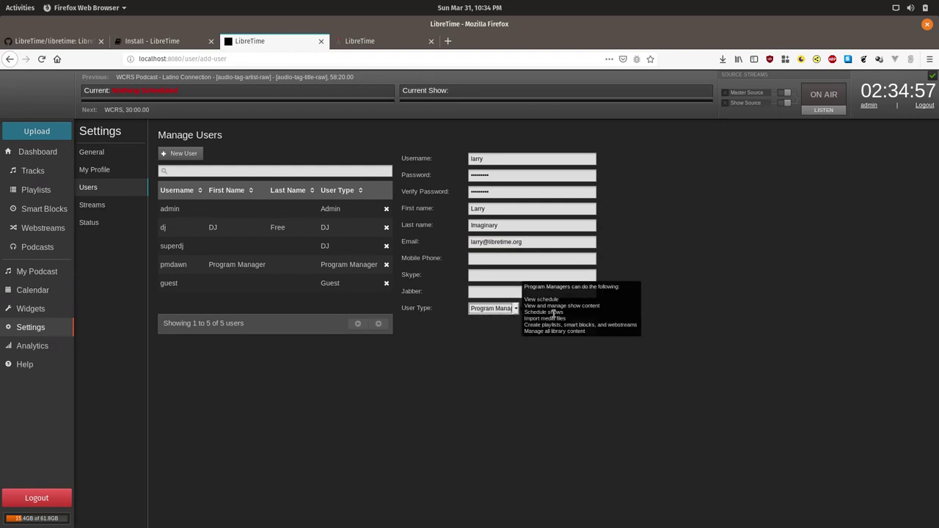
pyautogui.click(665, 314)
pyautogui.click(585, 326)
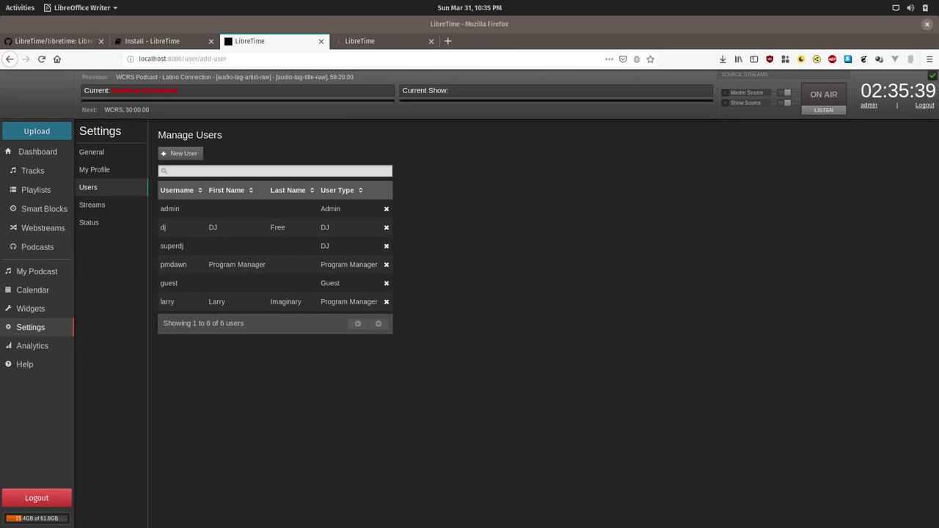
# Open the Status page showing all services running and 15.4GB of 61.8GB used.
pyautogui.click(90, 224)
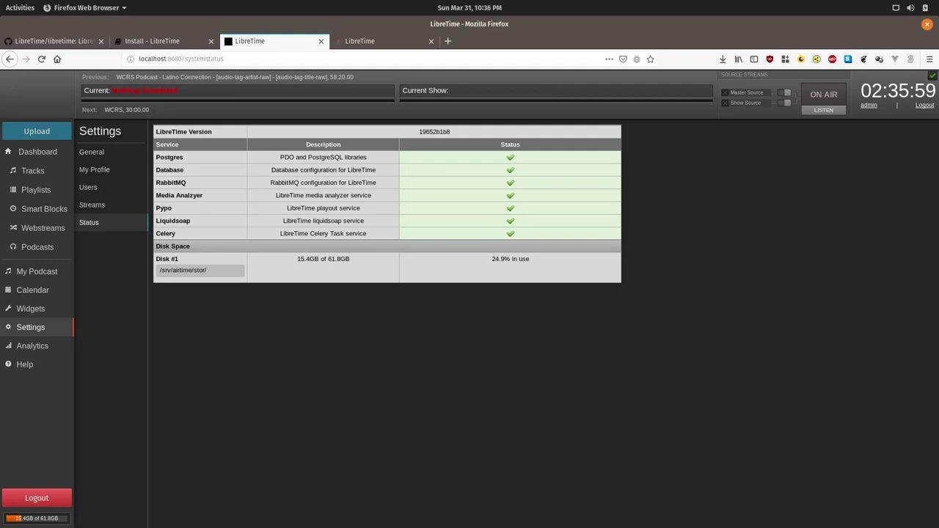
# Open the Streams settings and review the global, output stream and live broadcasting options.
pyautogui.click(108, 210)
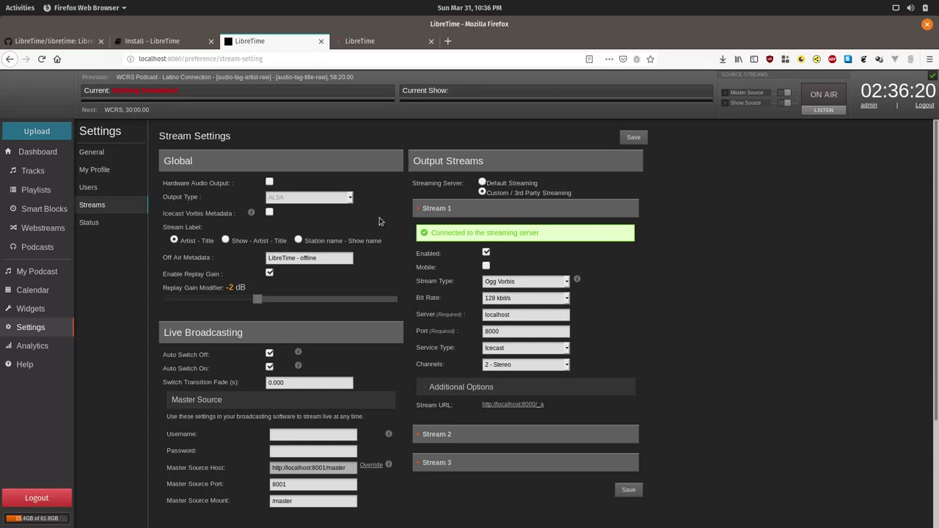
pyautogui.scroll(-1, 374, 227)
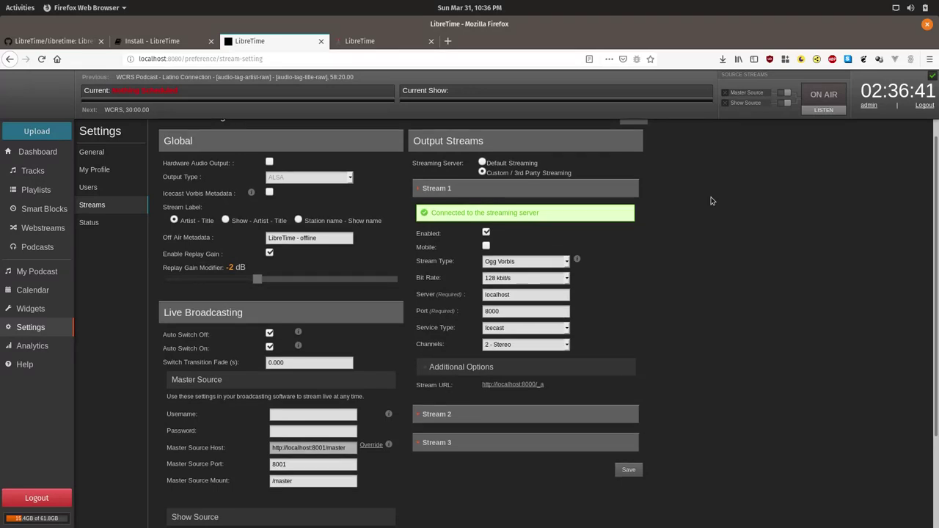
pyautogui.scroll(-1, 778, 190)
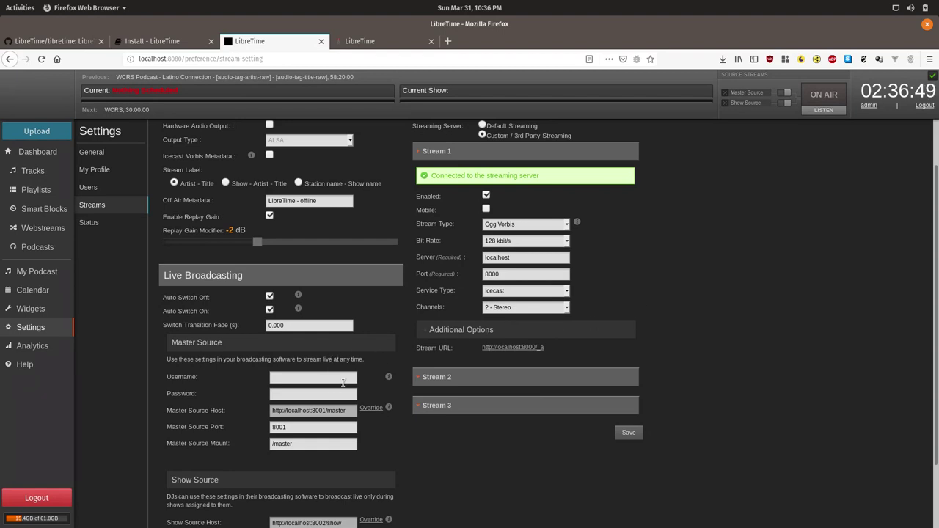
pyautogui.scroll(-2, 343, 382)
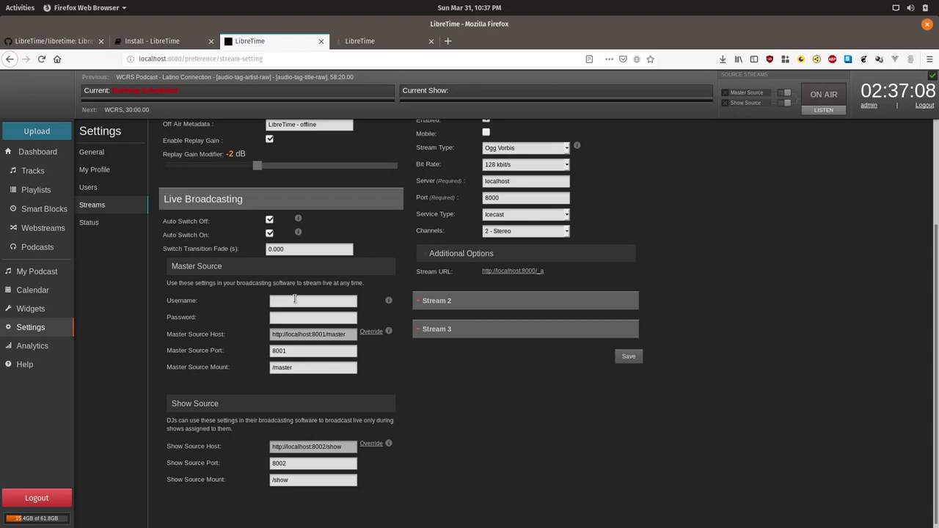
# Enter a Master Source username and password for live broadcasting.
pyautogui.click(294, 300)
pyautogui.write('superawesome')
pyautogui.press('Tab')
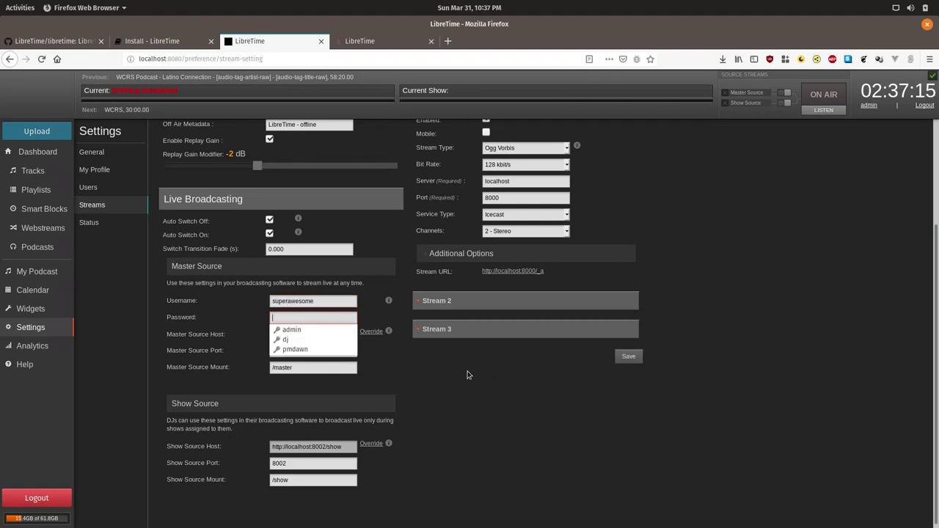
pyautogui.write('pas')
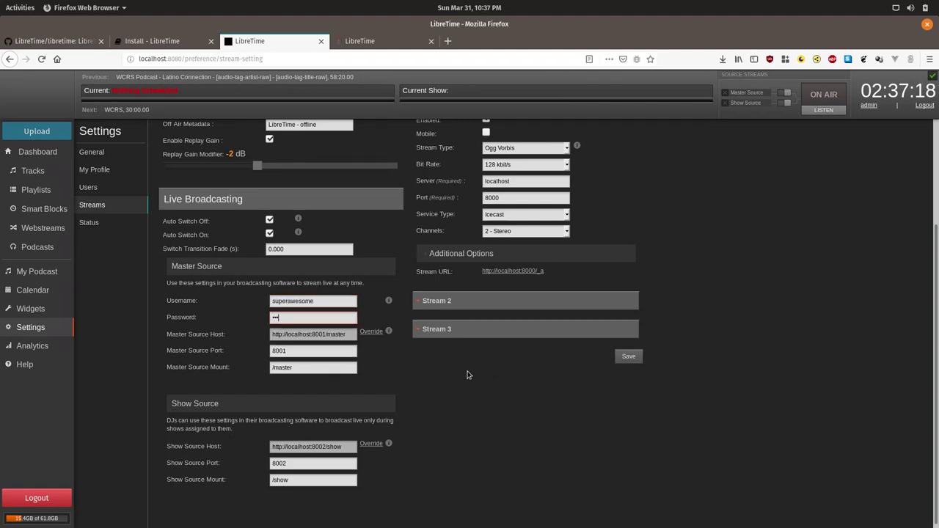
pyautogui.write('sword')
pyautogui.scroll(2, 727, 436)
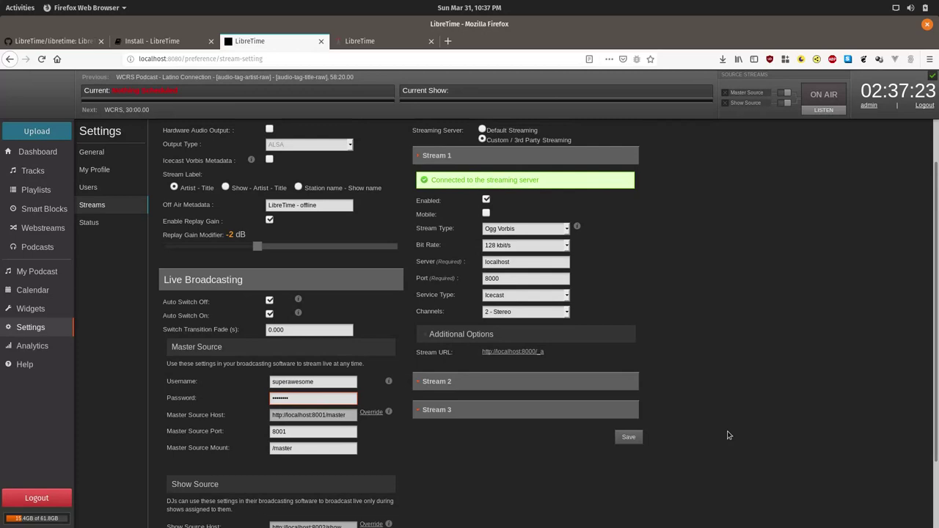
pyautogui.scroll(2, 728, 436)
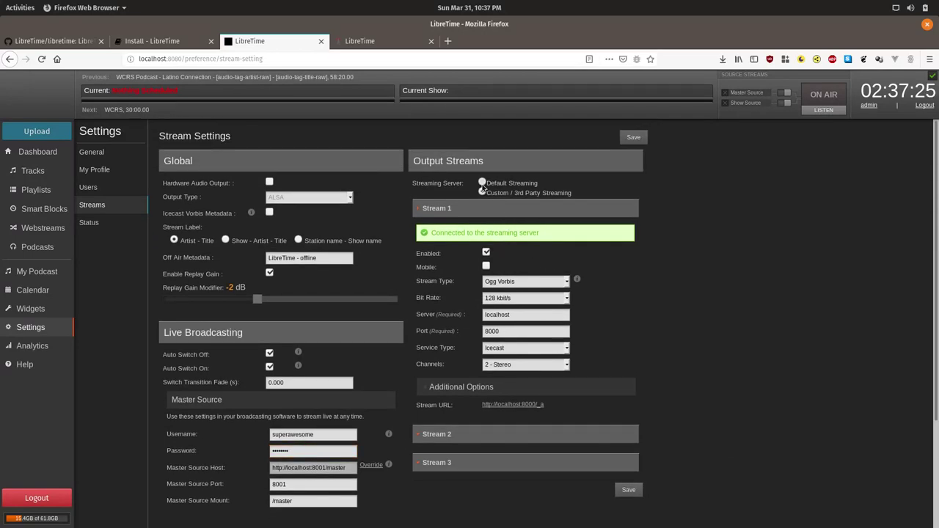
pyautogui.click(483, 183)
pyautogui.click(591, 258)
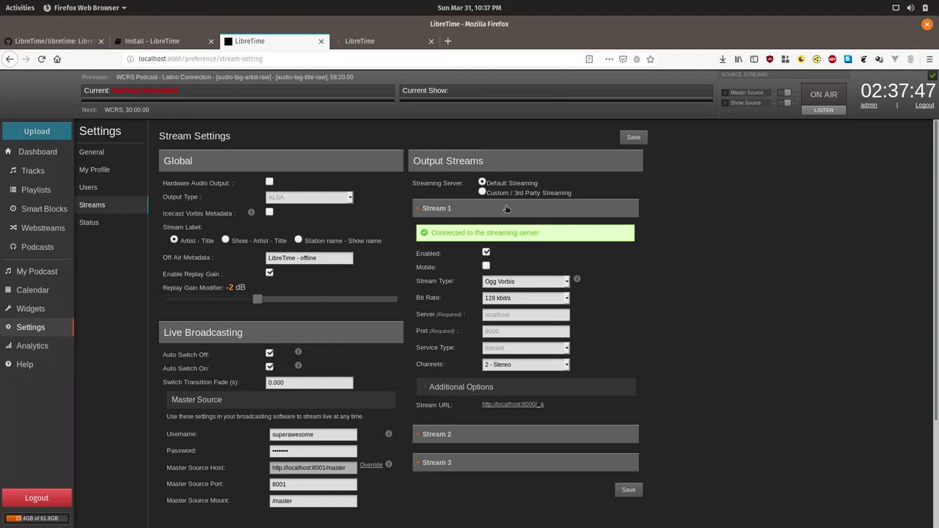
pyautogui.click(483, 192)
pyautogui.click(587, 258)
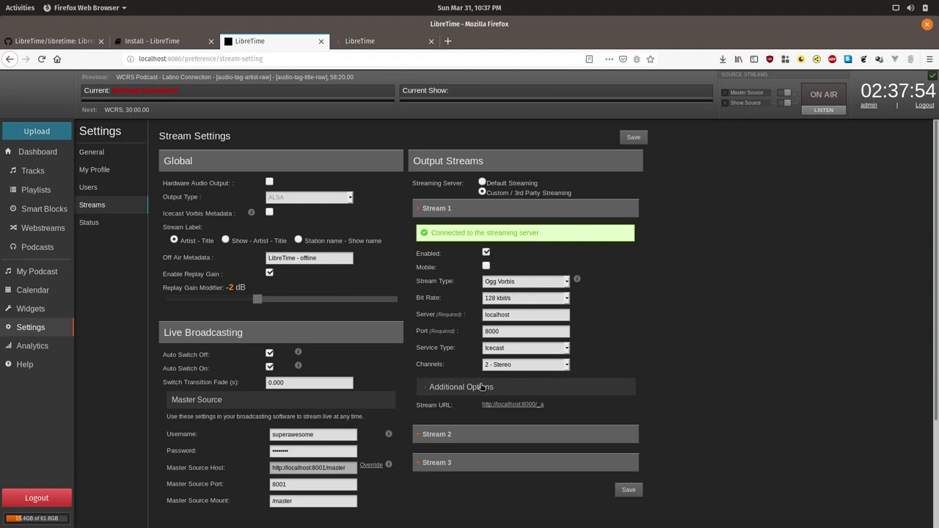
# Choose 320 kbit/s for Stream 1, leaving Ogg Vorbis and Icecast unchanged.
pyautogui.click(540, 299)
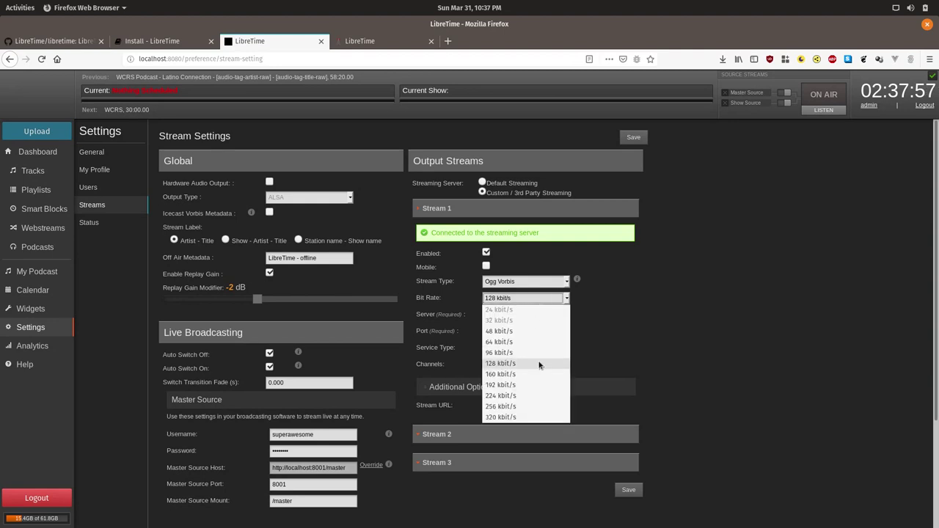
pyautogui.click(514, 416)
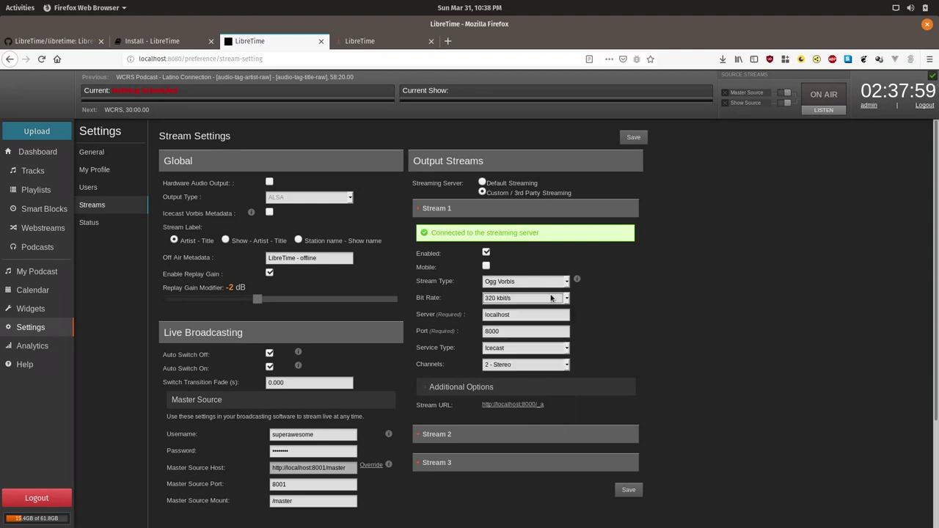
pyautogui.click(549, 284)
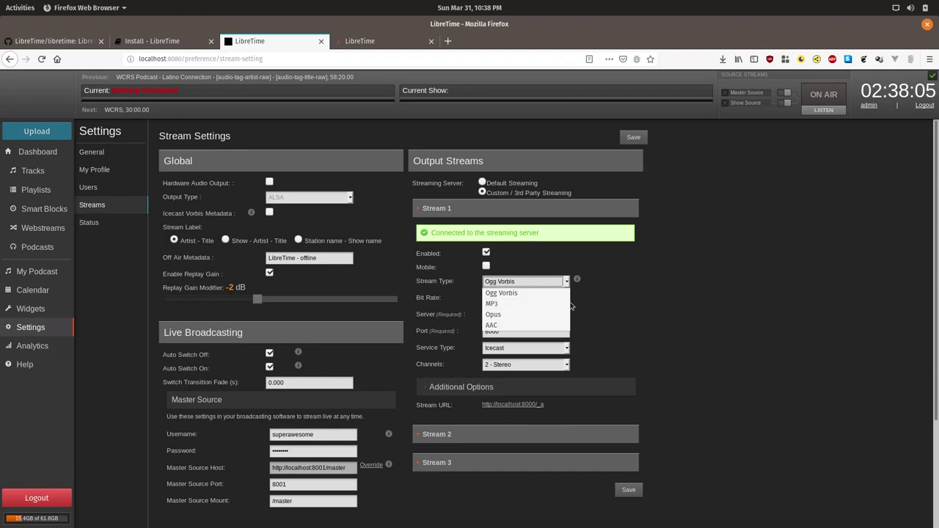
pyautogui.click(633, 291)
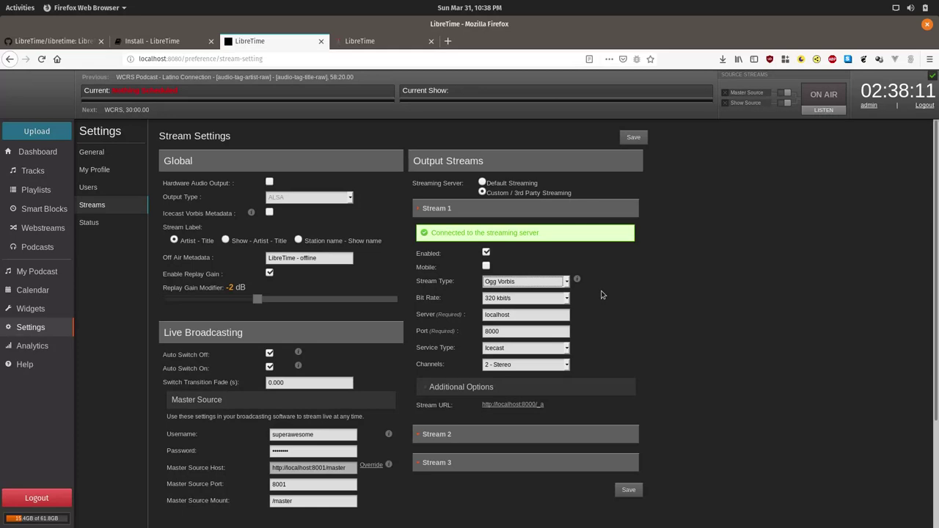
pyautogui.click(560, 285)
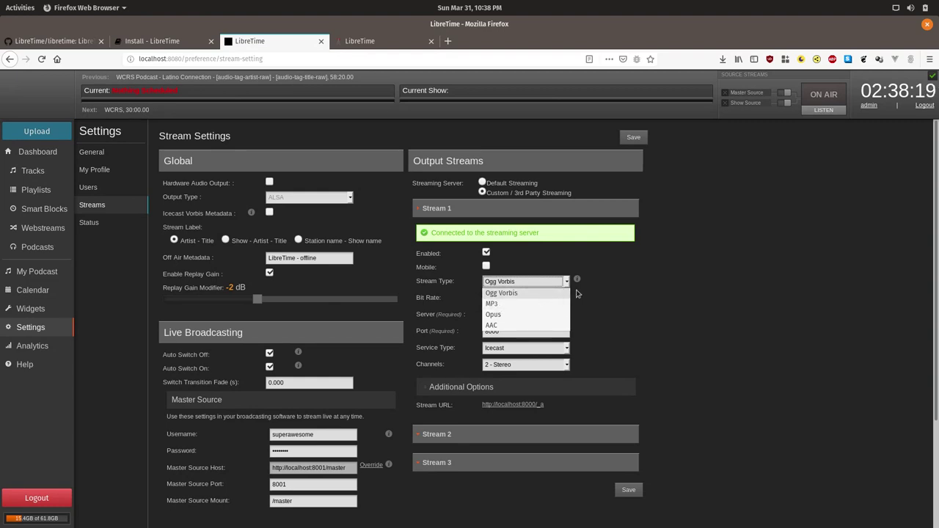
pyautogui.click(504, 293)
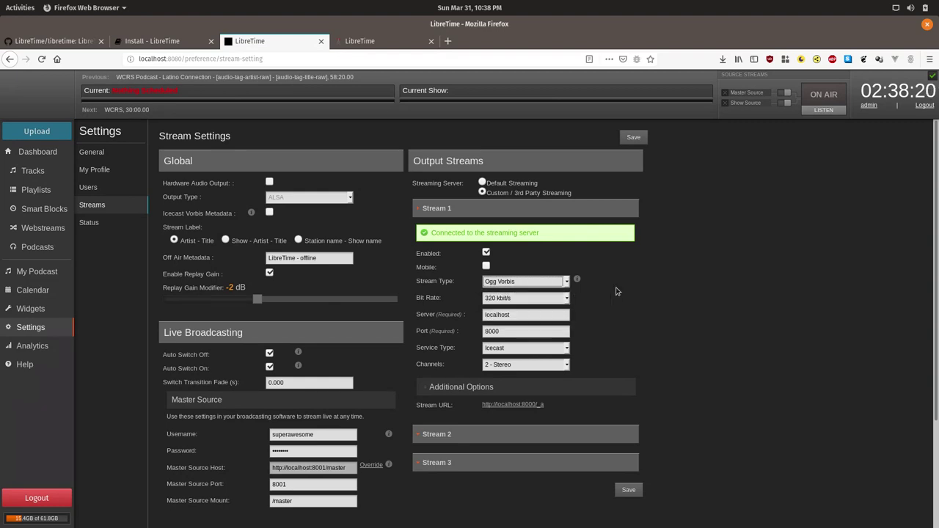
pyautogui.click(535, 349)
pyautogui.click(535, 354)
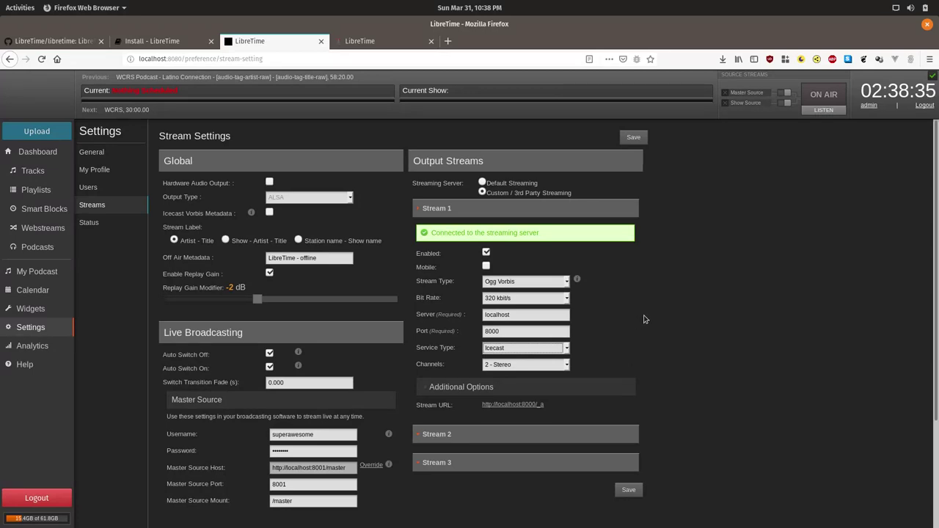
# Scroll down to review Stream 1's Icecast server settings on localhost port 8000.
pyautogui.scroll(-2, 645, 323)
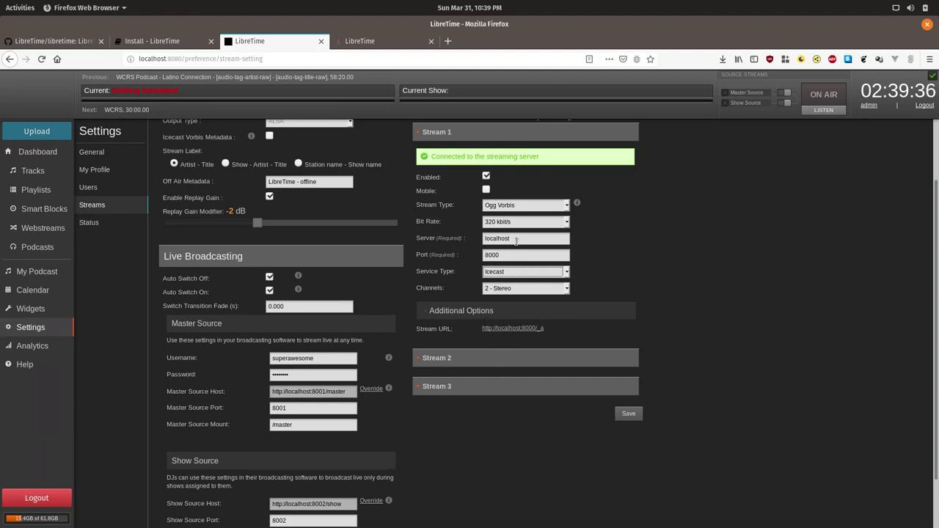
# Select the localhost server name and expand Stream 1's Additional Options.
pyautogui.click(517, 241)
pyautogui.doubleClick(529, 238)
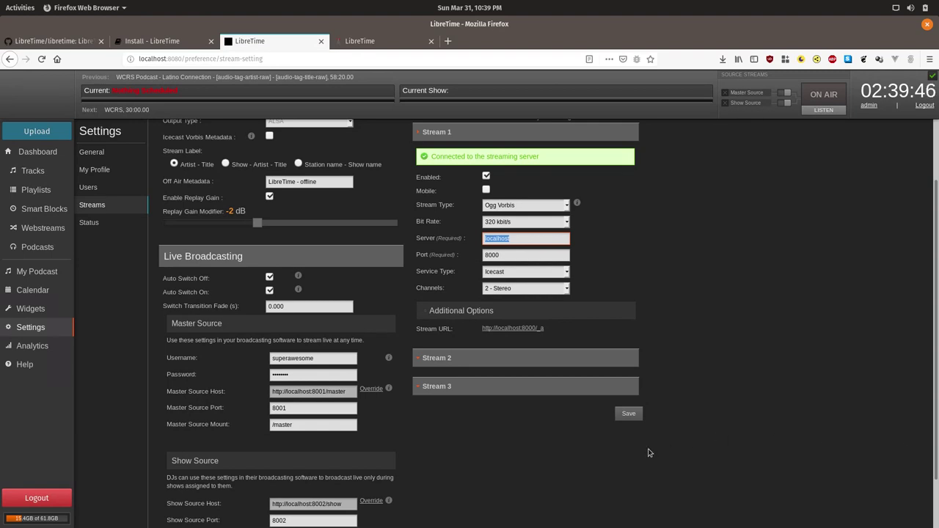
pyautogui.click(478, 311)
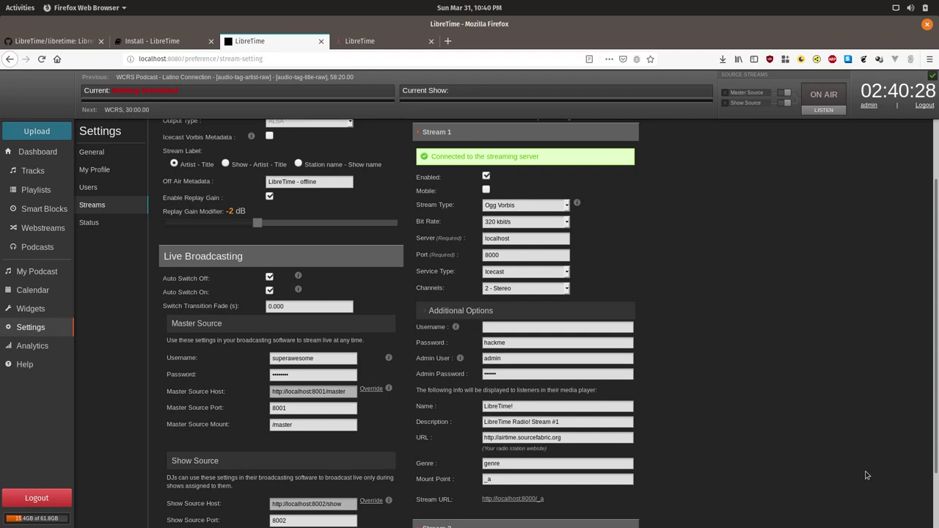
# Back in the terminal, exit the old session and reconnect with 'vagrant ssh ubuntu-bionic'.
pyautogui.hotkey('alt', 'Tab')
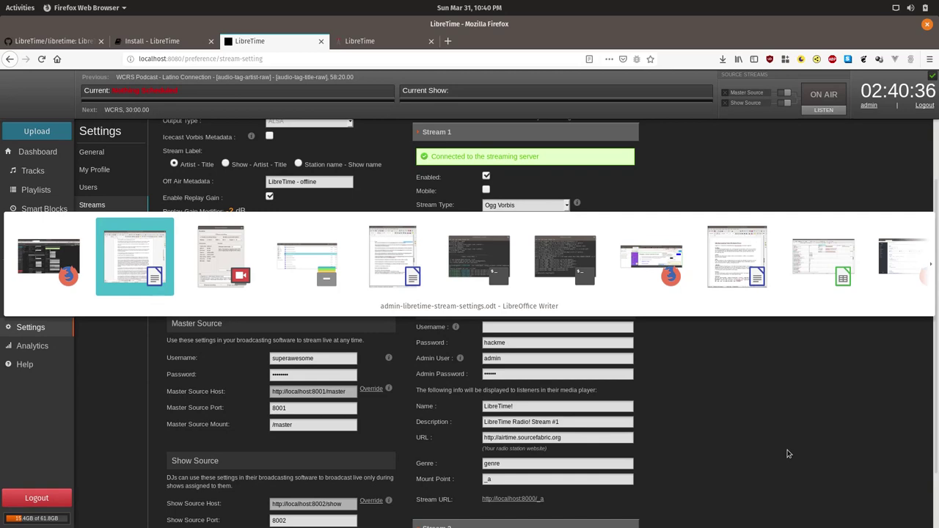
pyautogui.press('Tab')
pyautogui.press('Tab')
pyautogui.press('Tab')
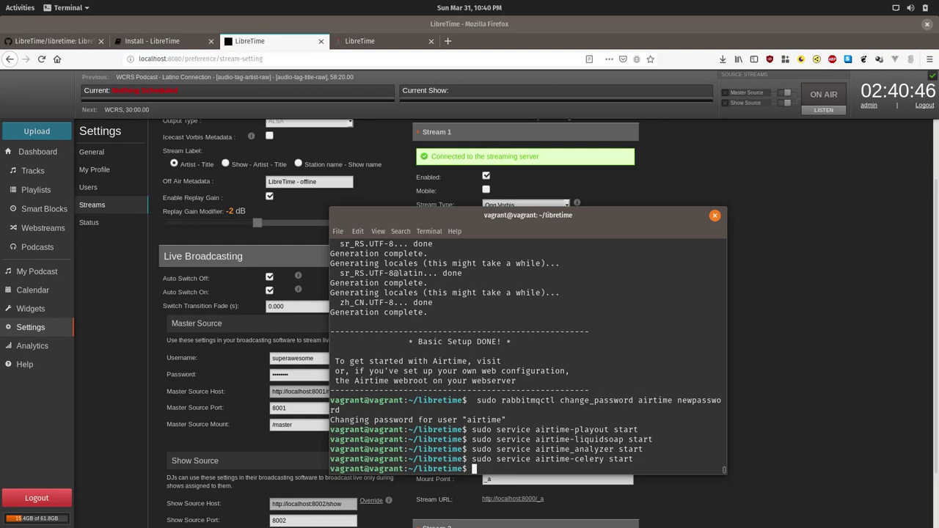
pyautogui.write('exit')
pyautogui.press('Return')
pyautogui.press('Up')
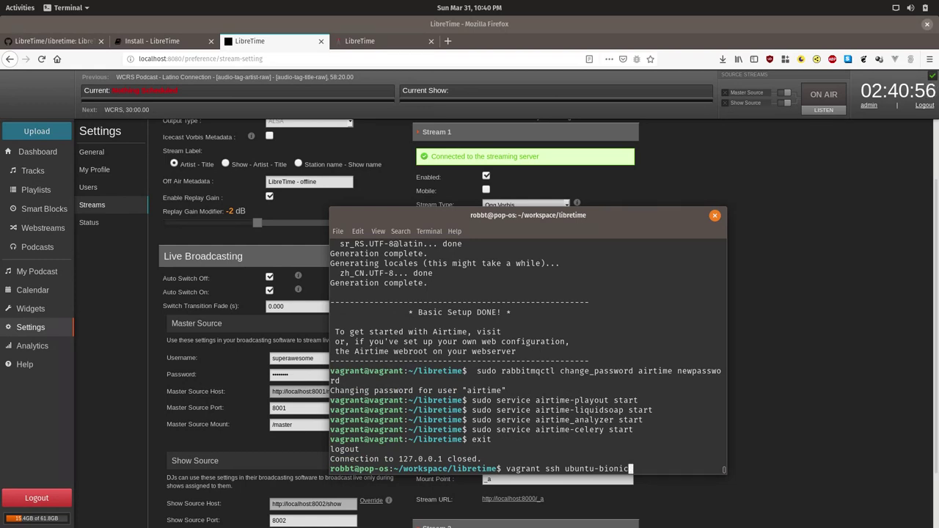
pyautogui.press('Return')
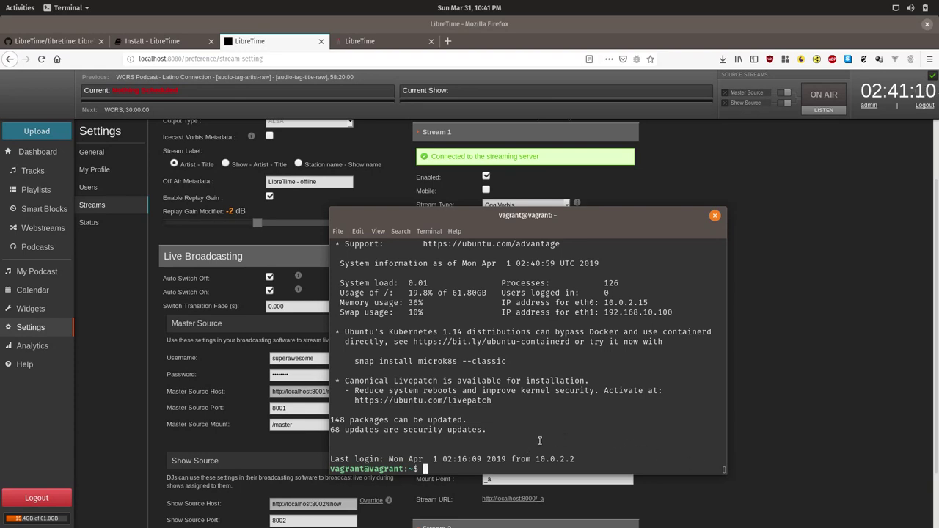
# Copy /etc/icecast2/icecast.xml to /etc/icecast2/icecast.bak with sudo cp.
pyautogui.write('sudo cp /etc/icecast')
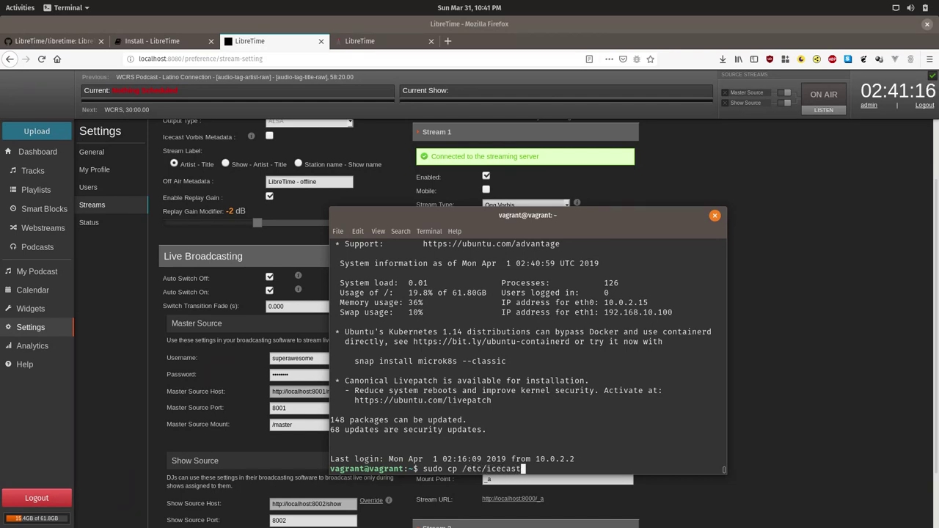
pyautogui.write('2/icecast.xml')
pyautogui.write('/etc/icecast2/')
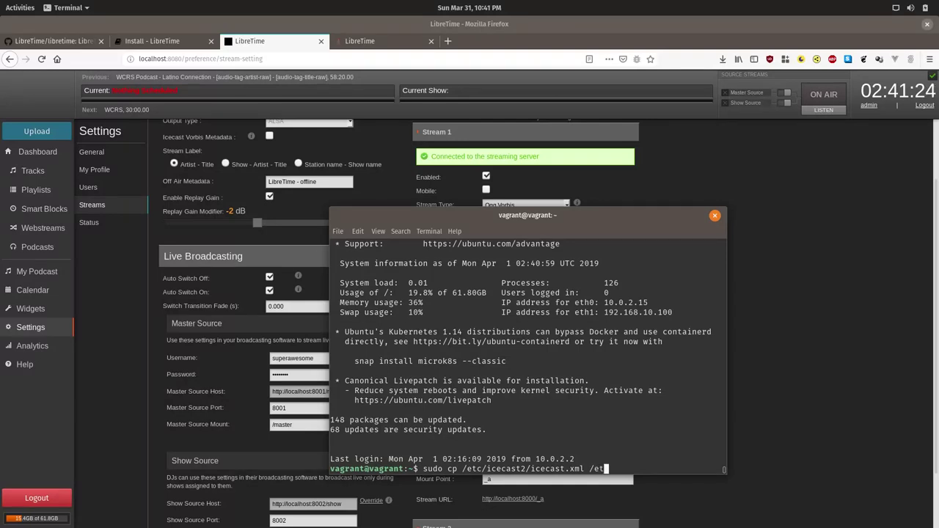
pyautogui.press('Tab')
pyautogui.press('Tab')
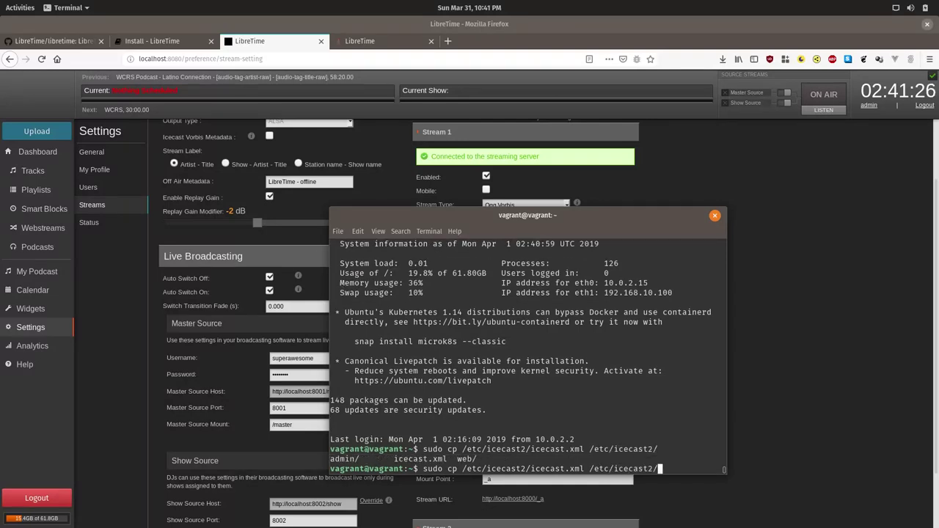
pyautogui.write('i')
pyautogui.press('Tab')
pyautogui.press('BackSpace')
pyautogui.press('BackSpace')
pyautogui.press('BackSpace')
pyautogui.press('BackSpace')
pyautogui.write('bak')
pyautogui.press('Return')
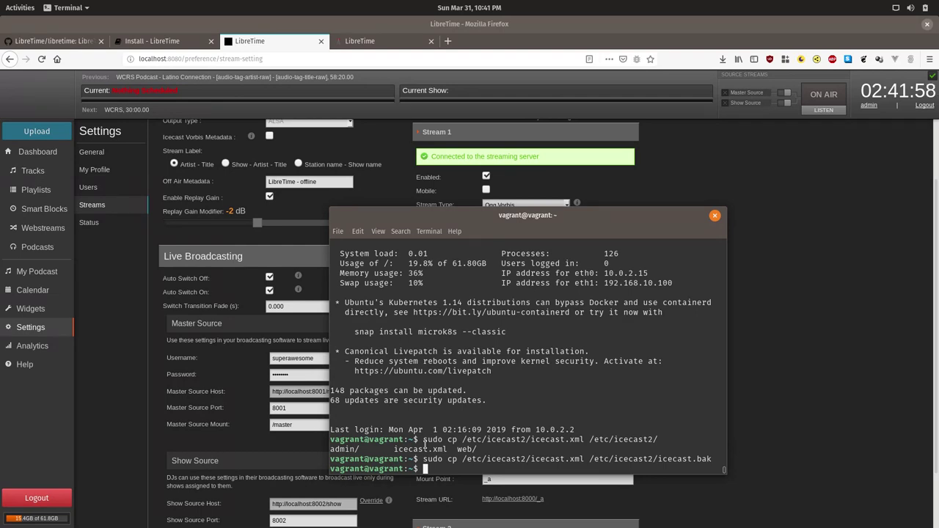
# Type 'sudo nano /etc/icecast2/icecast.xml' using Tab completion for the path.
pyautogui.write('sud')
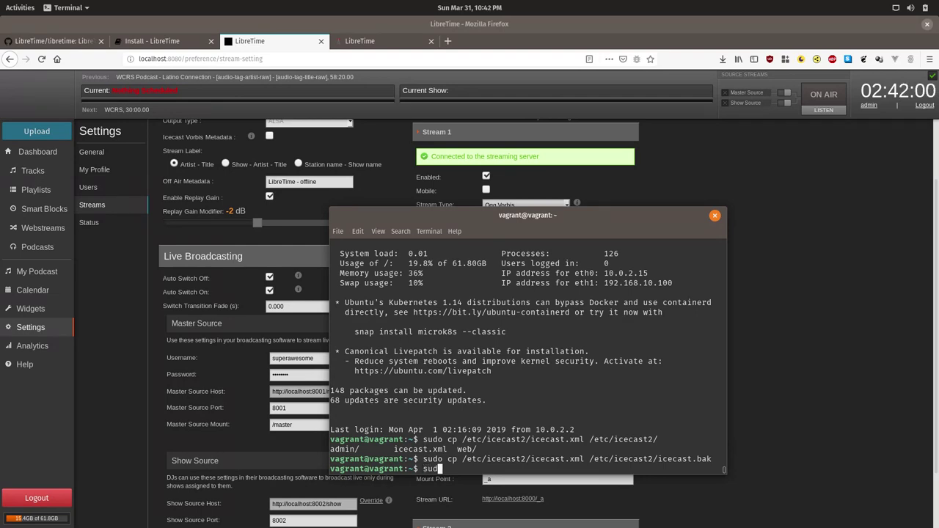
pyautogui.write('o nano /etc/ic')
pyautogui.press('Tab')
pyautogui.write('ic')
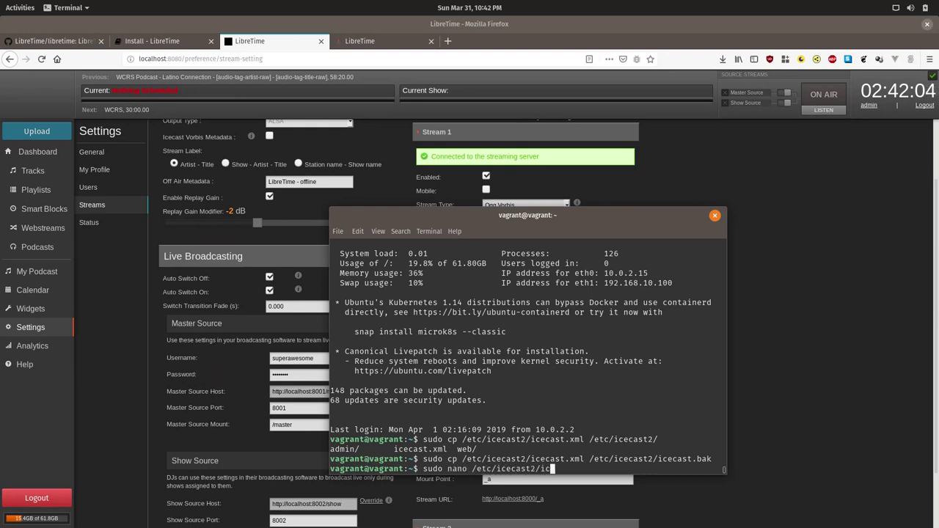
pyautogui.press('Tab')
pyautogui.write('x')
pyautogui.press('Tab')
# Open icecast.xml in nano and overwrite the authentication block's source password with a new one.
pyautogui.press('Return')
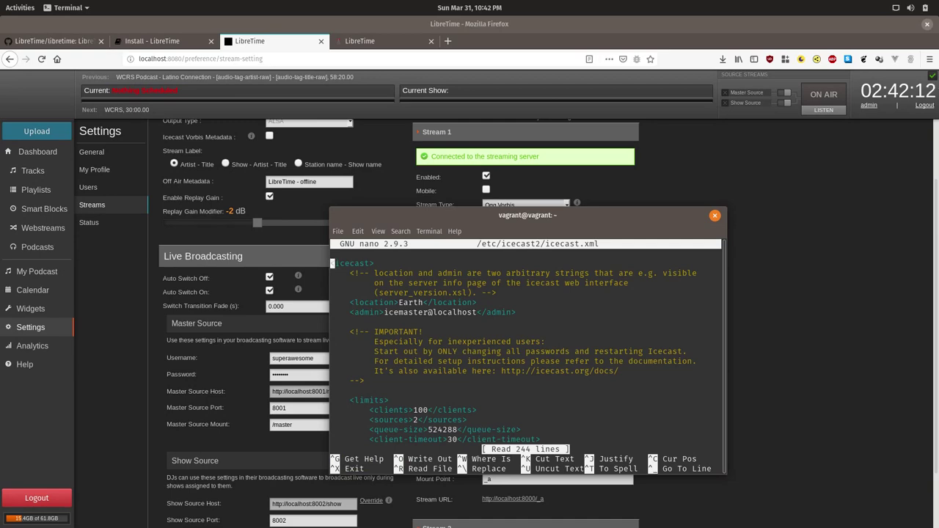
pyautogui.click(332, 273)
pyautogui.press('Down')
pyautogui.press('Down')
pyautogui.press('Down')
pyautogui.press('Down')
pyautogui.press('Down')
pyautogui.press('Down')
pyautogui.press('Down')
pyautogui.press('Down')
pyautogui.press('Down')
pyautogui.press('Down')
pyautogui.press('Down')
pyautogui.press('Down')
pyautogui.press('Down')
pyautogui.press('Down')
pyautogui.press('Down')
pyautogui.press('Down')
pyautogui.press('Down')
pyautogui.press('Down')
pyautogui.press('Down')
pyautogui.press('Down')
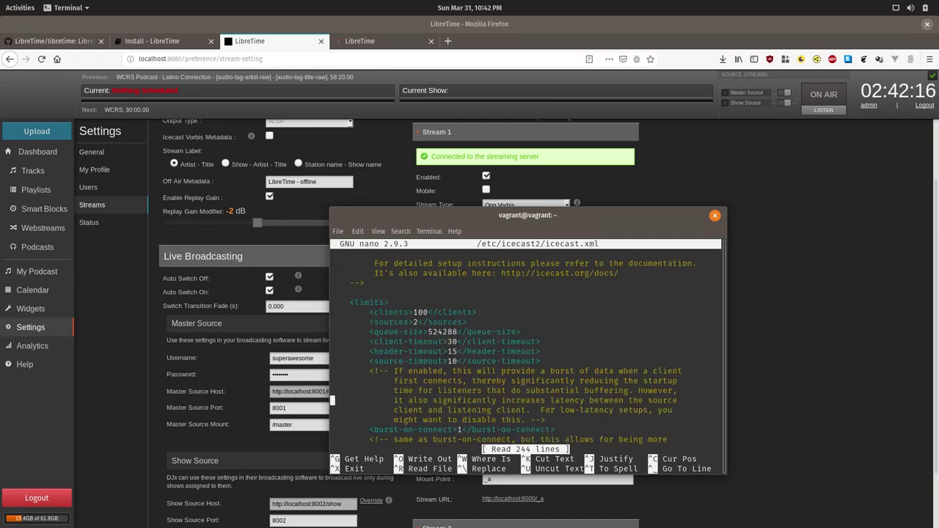
pyautogui.press('Down')
pyautogui.press('Down')
pyautogui.press('Down')
pyautogui.press('Down')
pyautogui.press('Down')
pyautogui.press('Down')
pyautogui.press('Down')
pyautogui.press('Down')
pyautogui.press('Down')
pyautogui.press('Down')
pyautogui.press('Down')
pyautogui.press('Down')
pyautogui.press('Down')
pyautogui.press('Down')
pyautogui.press('Down')
pyautogui.press('Down')
pyautogui.press('Up')
pyautogui.press('Up')
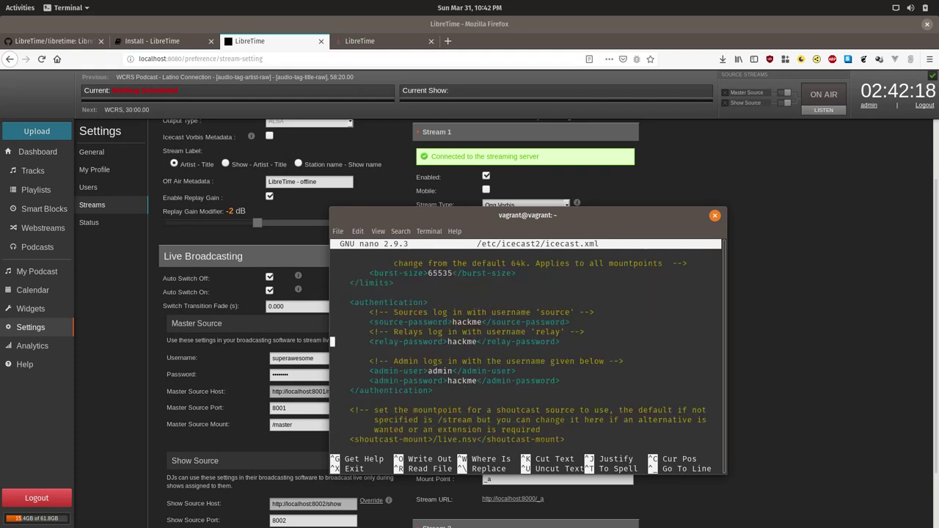
pyautogui.press('Up')
pyautogui.press('Up')
pyautogui.press('Down')
pyautogui.press('Down')
pyautogui.press('Down')
pyautogui.press('Down')
pyautogui.press('Down')
pyautogui.press('Up')
pyautogui.press('Up')
pyautogui.press('Up')
pyautogui.press('Up')
pyautogui.press('Up')
pyautogui.press('Up')
pyautogui.press('Right')
pyautogui.press('Right')
pyautogui.press('Right')
pyautogui.press('Right')
pyautogui.press('Right')
pyautogui.press('Right')
pyautogui.press('Right')
pyautogui.press('Right')
pyautogui.press('Right')
pyautogui.press('Right')
pyautogui.press('Right')
pyautogui.press('Right')
pyautogui.press('Right')
pyautogui.press('Right')
pyautogui.press('Right')
pyautogui.press('Right')
pyautogui.press('Right')
pyautogui.press('Right')
pyautogui.press('Right')
pyautogui.press('Right')
pyautogui.press('BackSpace')
pyautogui.press('BackSpace')
pyautogui.press('BackSpace')
pyautogui.press('BackSpace')
pyautogui.press('BackSpace')
pyautogui.press('BackSpace')
pyautogui.write('mynre')
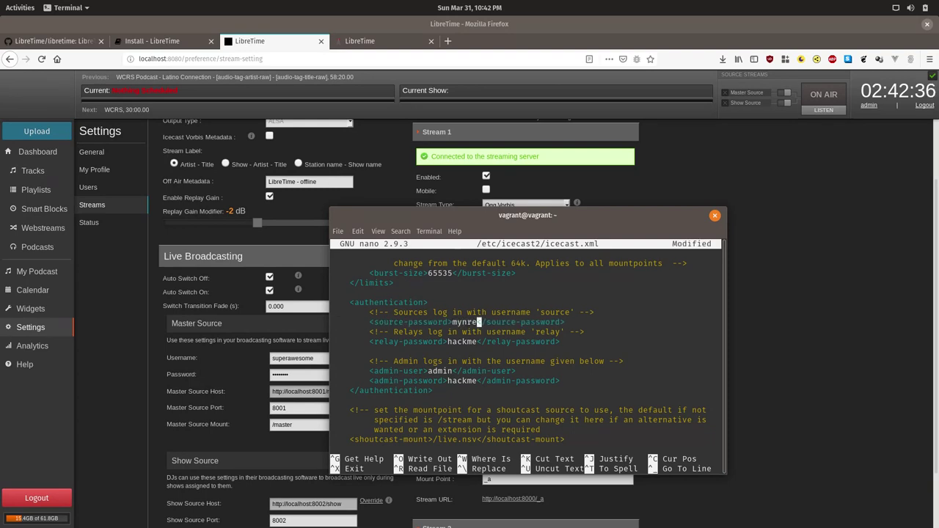
pyautogui.write('pass')
# Put back the original source password, then search the file for that default password.
pyautogui.press('BackSpace')
pyautogui.press('BackSpace')
pyautogui.press('BackSpace')
pyautogui.press('BackSpace')
pyautogui.press('BackSpace')
pyautogui.press('BackSpace')
pyautogui.press('BackSpace')
pyautogui.press('BackSpace')
pyautogui.press('BackSpace')
pyautogui.write('hackme')
pyautogui.hotkey('ctrl', 'w')
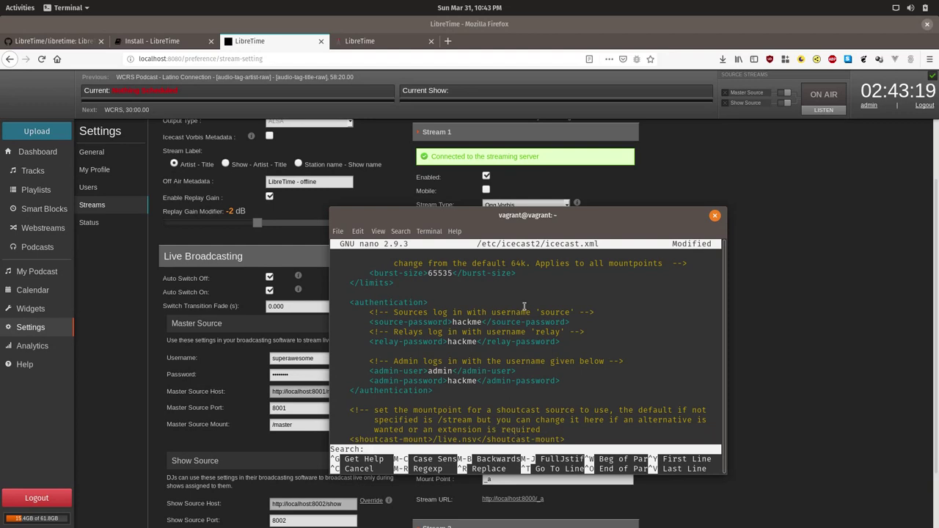
pyautogui.moveTo(498, 222); pyautogui.dragTo(484, 143)
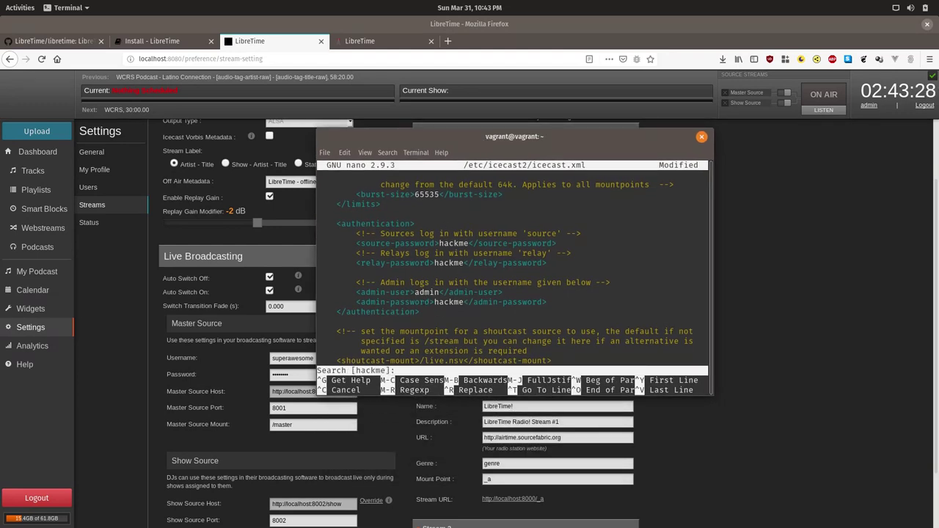
pyautogui.press('Return')
pyautogui.hotkey('ctrl', 'w')
pyautogui.write('hackme')
pyautogui.press('Return')
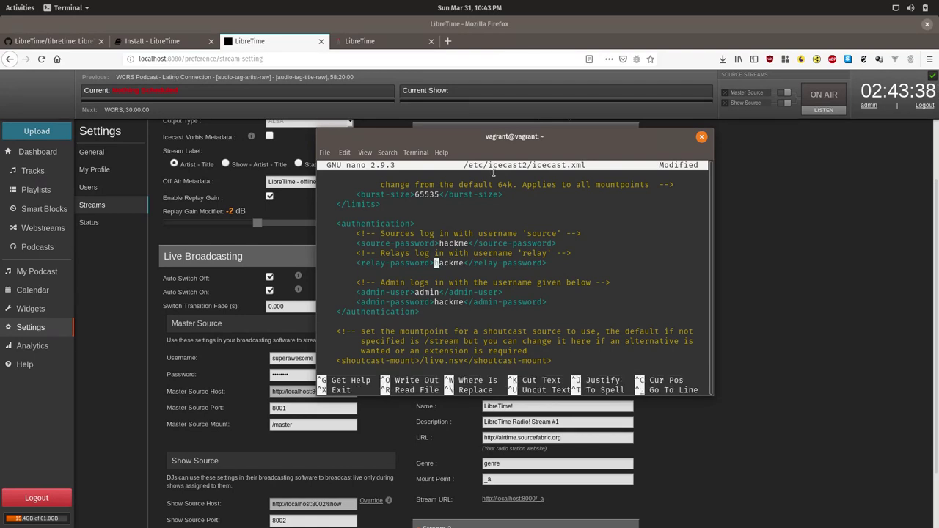
# Repeat the search to step through remaining default-password occurrences, including the admin password.
pyautogui.hotkey('ctrl', 'w')
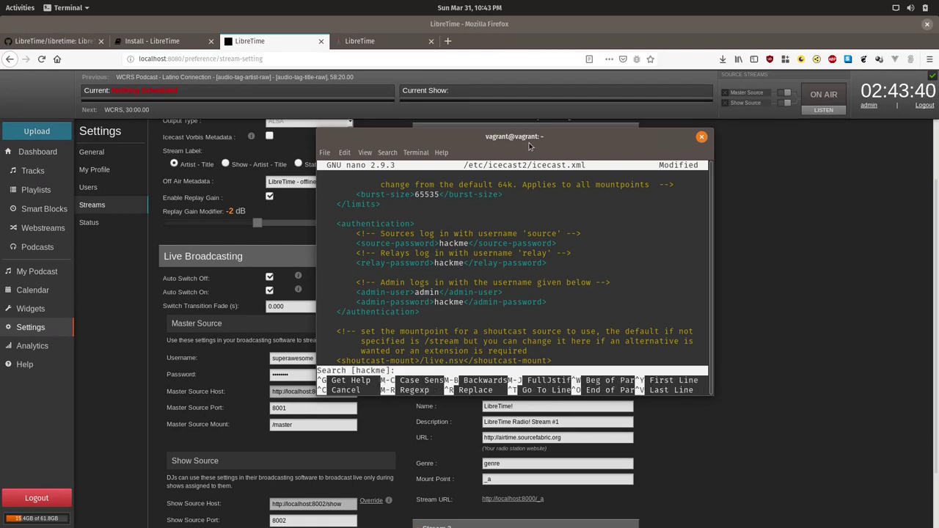
pyautogui.press('Return')
pyautogui.press('Right')
pyautogui.press('Right')
pyautogui.press('Right')
pyautogui.press('Right')
pyautogui.press('Right')
pyautogui.press('Right')
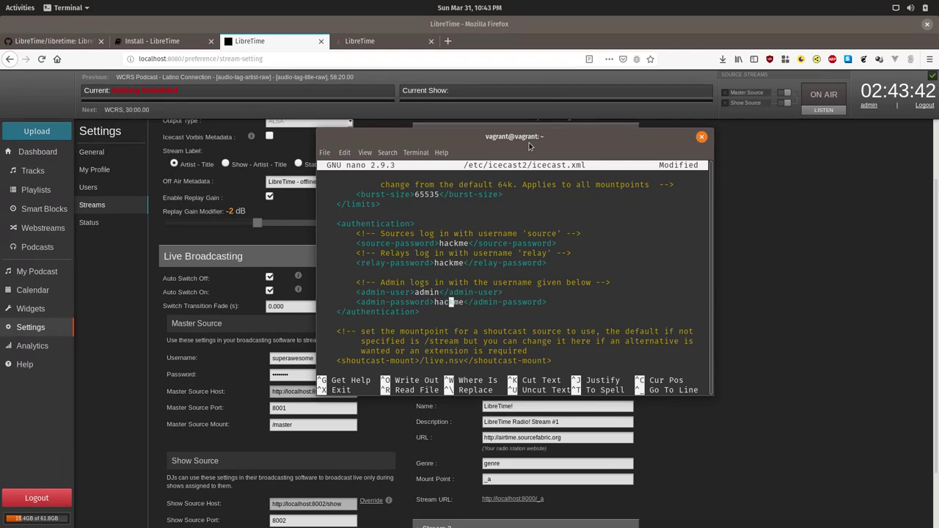
pyautogui.press('Up')
pyautogui.press('Up')
pyautogui.press('Up')
pyautogui.press('Up')
pyautogui.press('Up')
pyautogui.press('Up')
pyautogui.press('Up')
pyautogui.press('Down')
pyautogui.hotkey('ctrl', 'w')
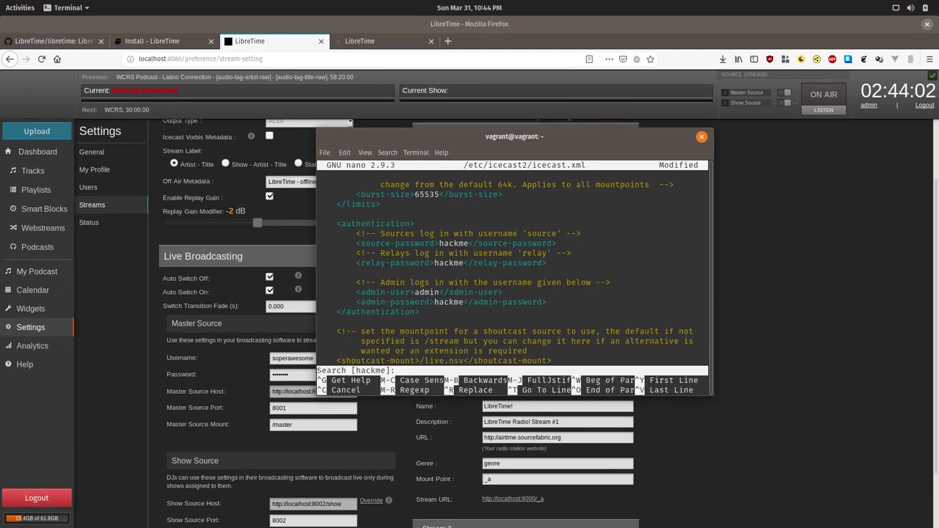